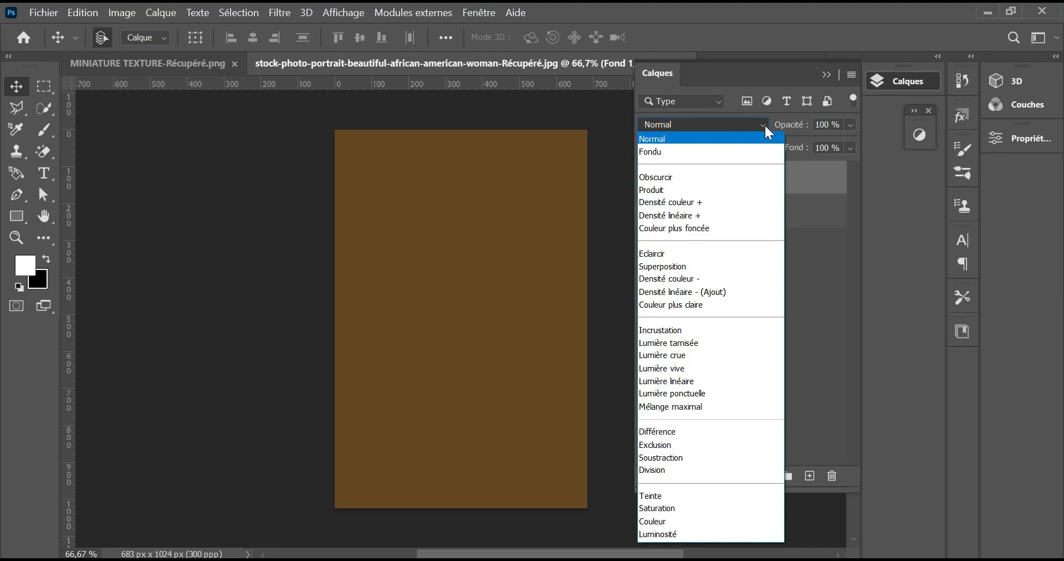
# Set the Fond 1 colour fill's blend mode to Lumière tamisée and compare the portrait with and without it.
pyautogui.click(694, 345)
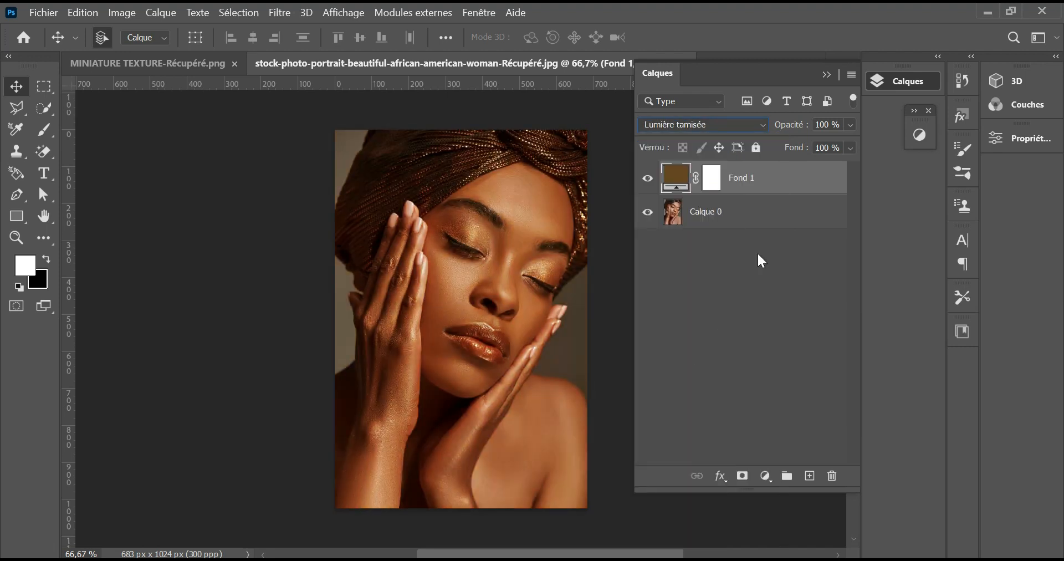
pyautogui.click(649, 179)
pyautogui.click(649, 179)
pyautogui.click(648, 179)
pyautogui.click(648, 179)
pyautogui.scroll(5, 422, 333)
pyautogui.moveTo(382, 428); pyautogui.dragTo(460, 499)
pyautogui.click(649, 179)
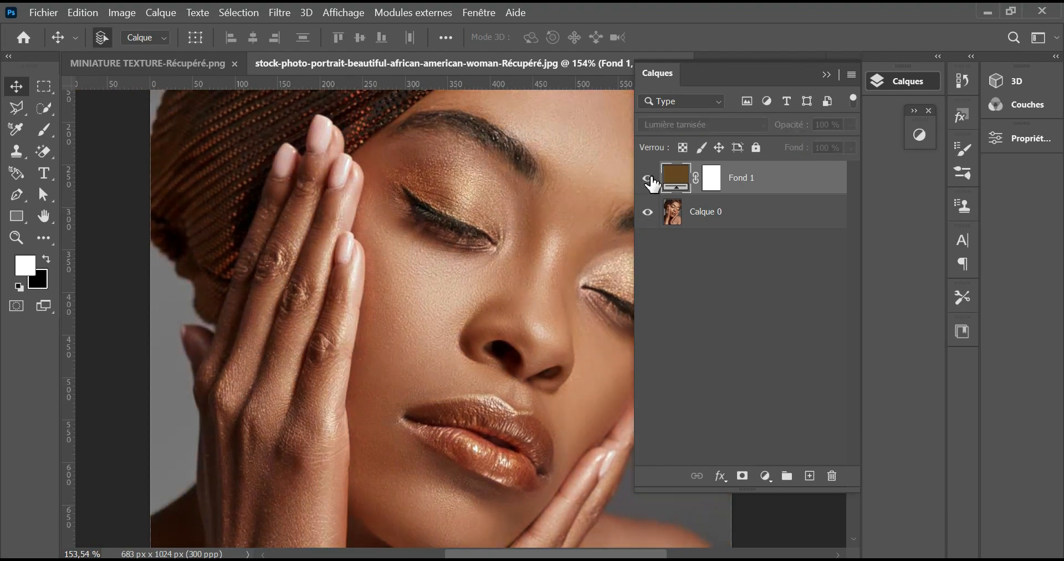
pyautogui.click(649, 179)
pyautogui.scroll(-4, 559, 299)
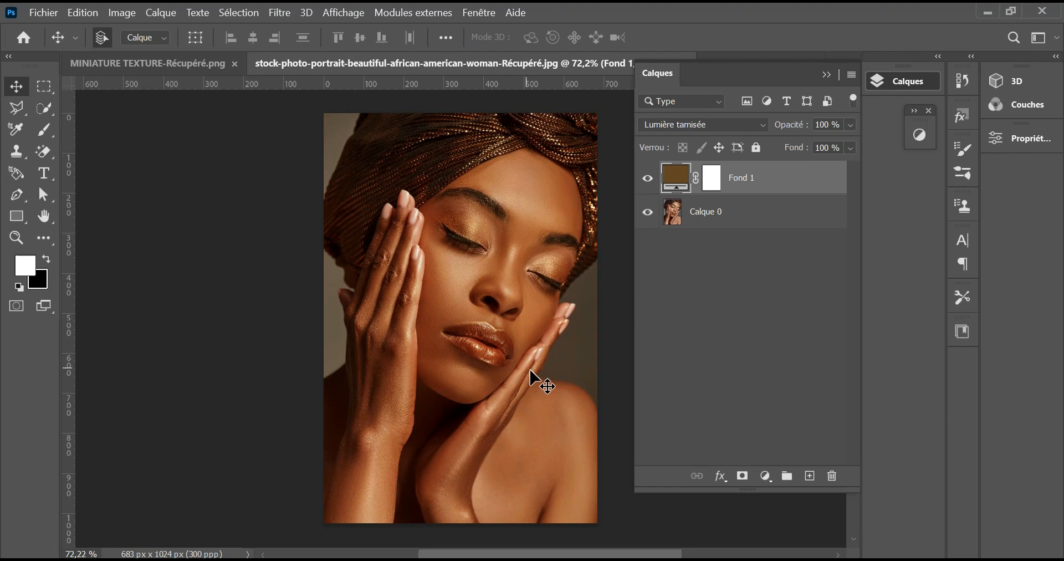
# Target the Fond 1 layer mask with the Brush tool, using black as the foreground colour.
pyautogui.click(712, 190)
pyautogui.press('x')
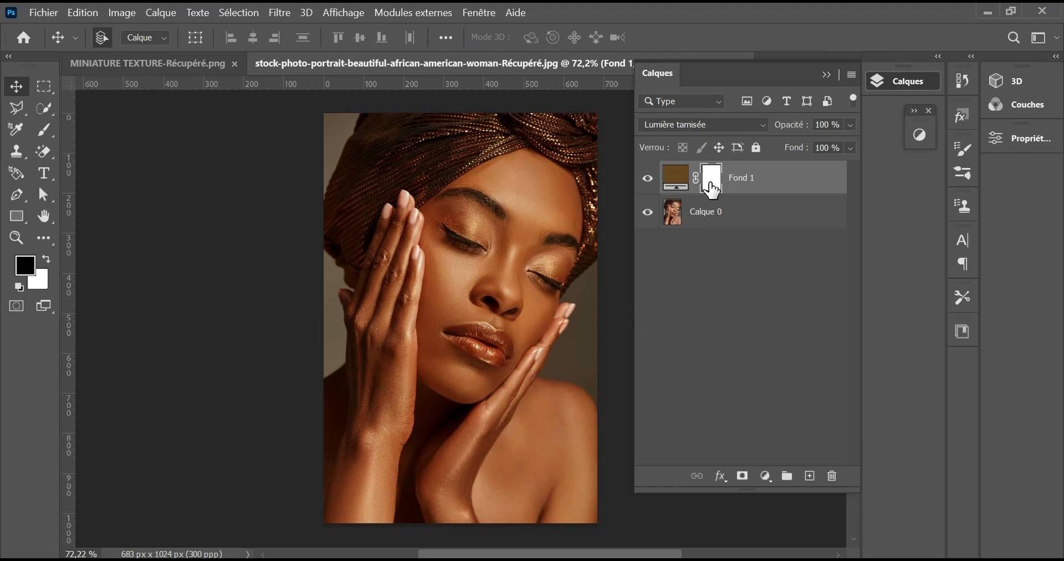
pyautogui.click(44, 130)
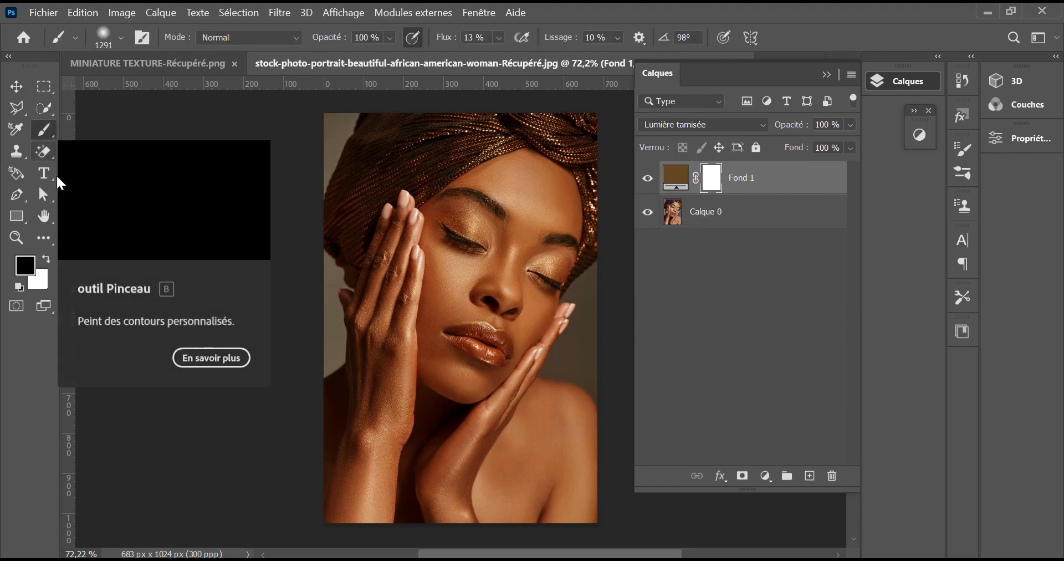
pyautogui.click(25, 265)
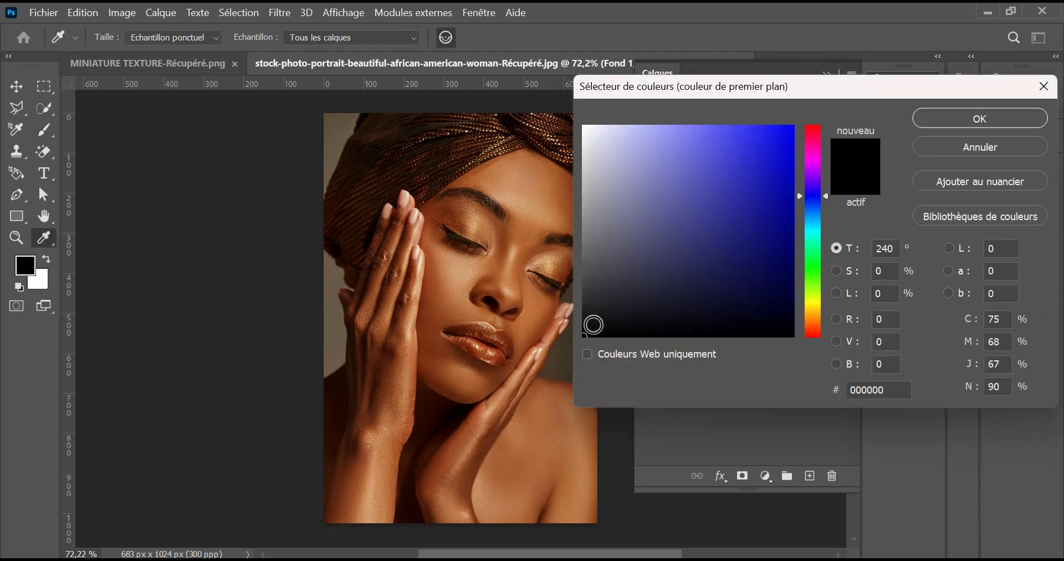
pyautogui.click(585, 334)
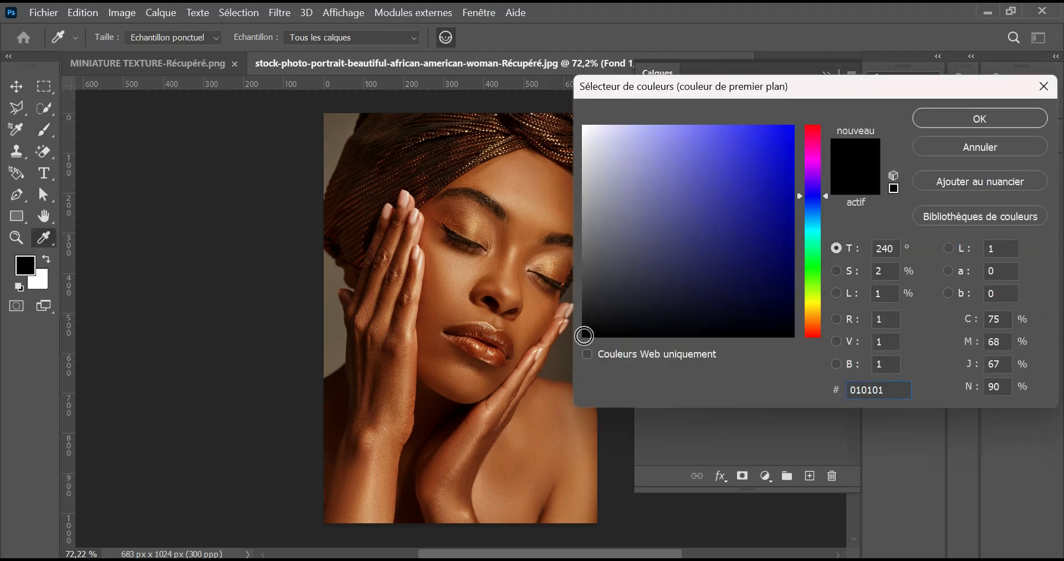
pyautogui.click(961, 120)
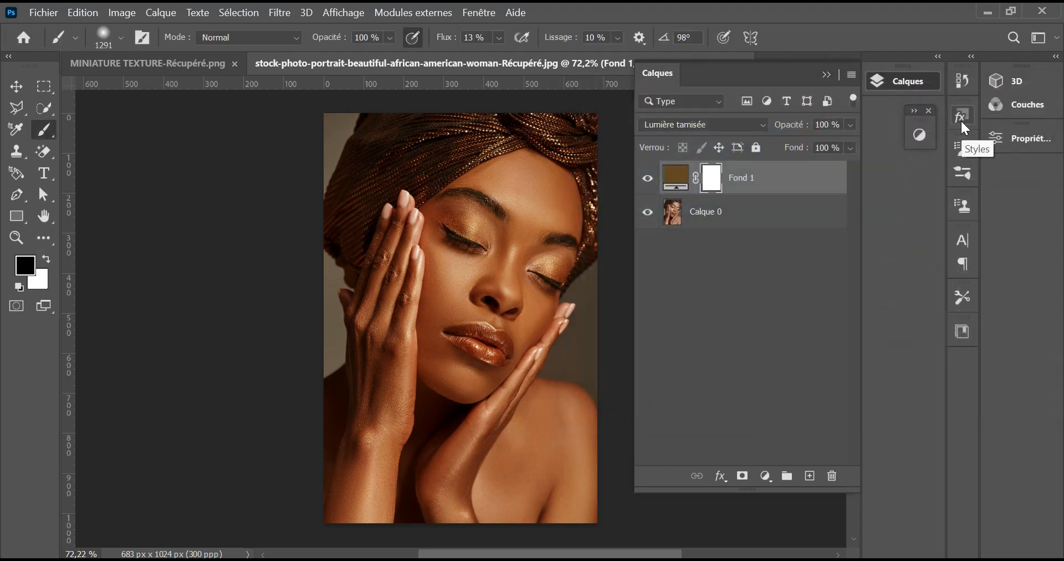
# Paint black over the head wrap on the Fond 1 mask with a soft 109 px brush at 100 % flow.
pyautogui.click(121, 38)
pyautogui.moveTo(202, 95); pyautogui.dragTo(183, 95)
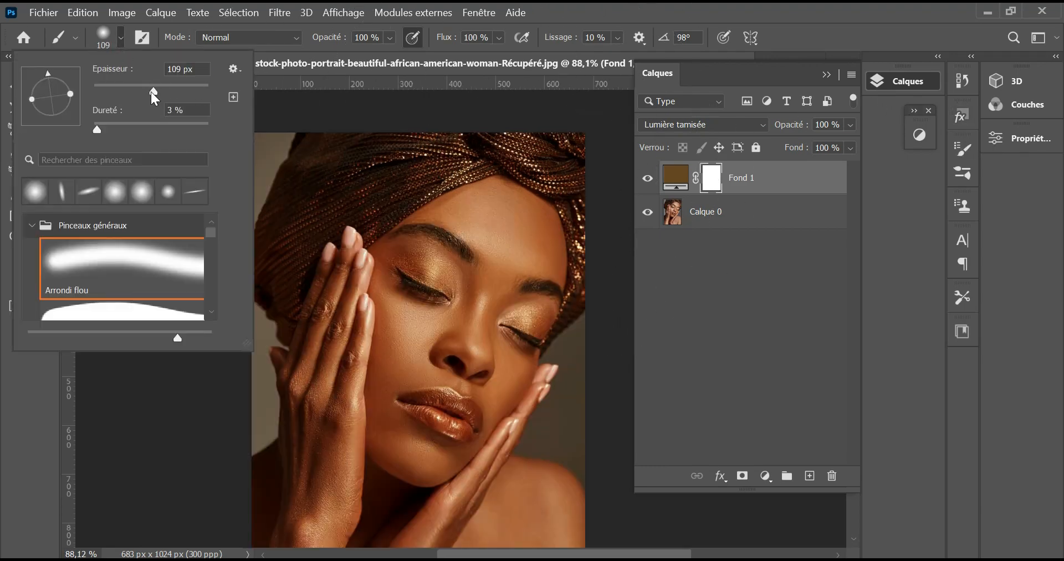
pyautogui.click(121, 37)
pyautogui.click(25, 266)
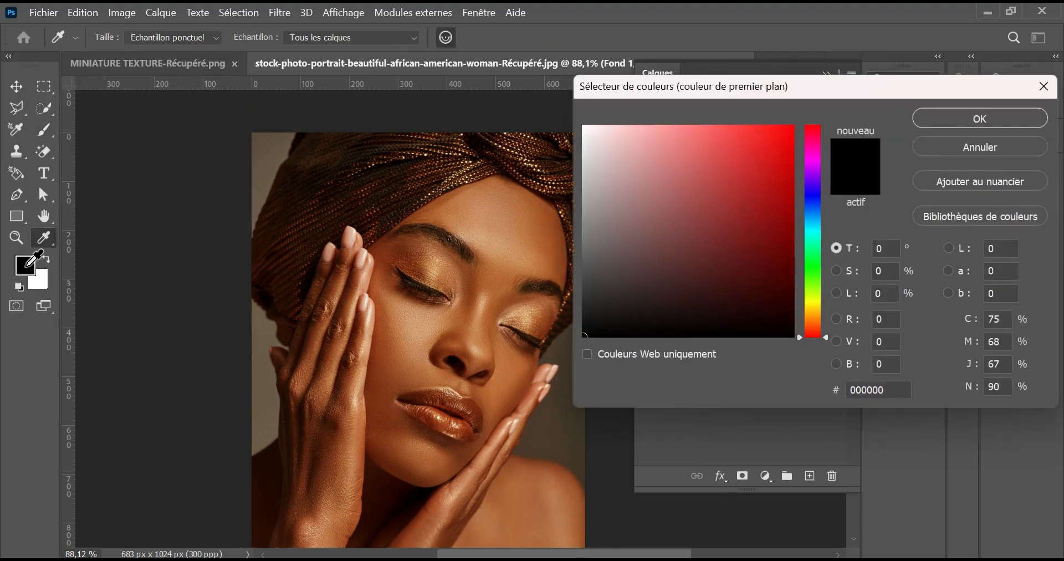
pyautogui.click(969, 118)
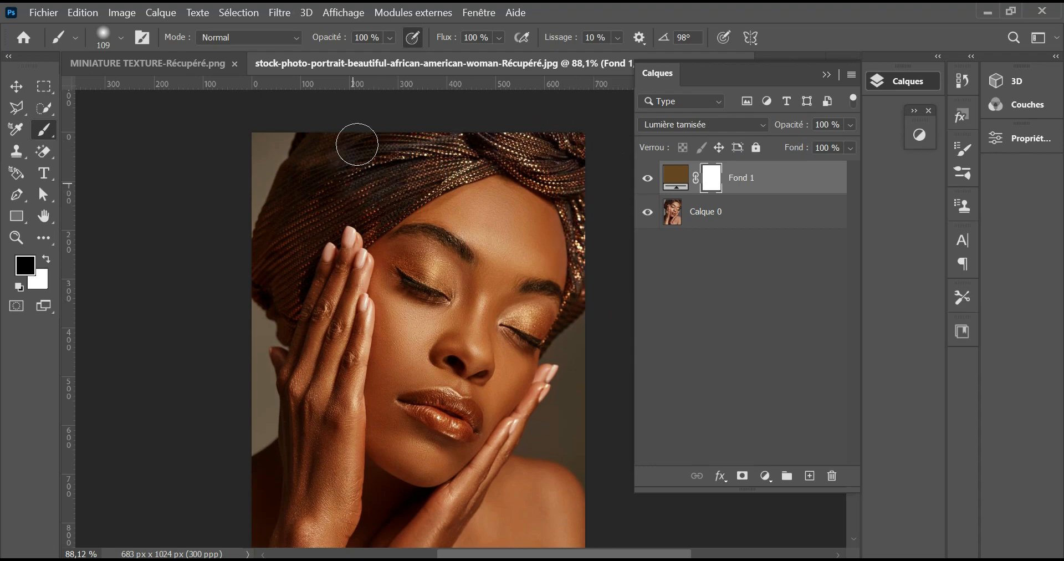
pyautogui.moveTo(286, 218)
pyautogui.mouseDown()
pyautogui.moveTo(275, 267)
pyautogui.moveTo(321, 213)
pyautogui.moveTo(448, 162)
pyautogui.moveTo(398, 195)
pyautogui.moveTo(449, 159)
pyautogui.moveTo(516, 156)
pyautogui.mouseUp()
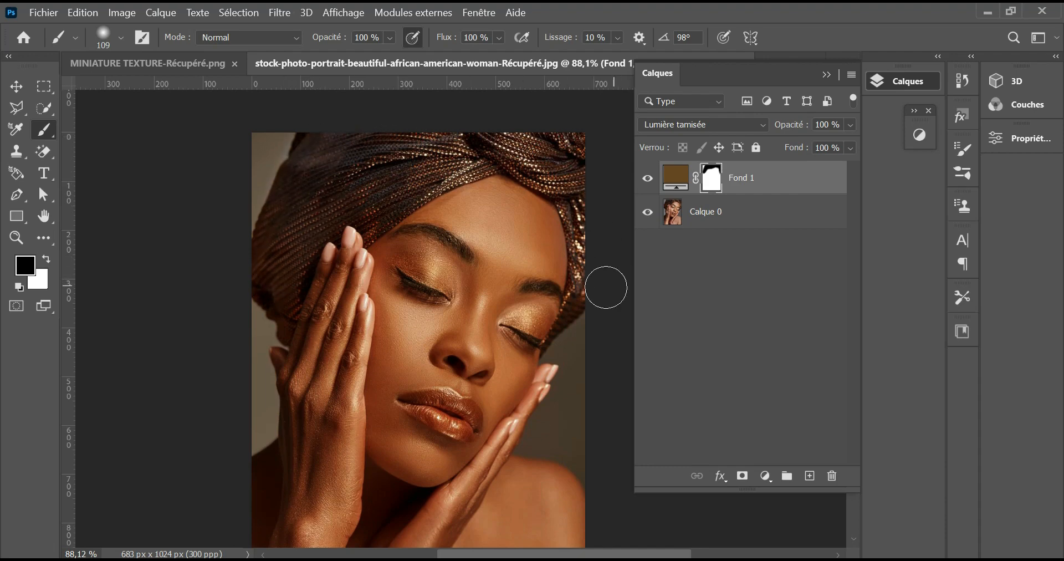
# Reduce the brush to 45 px, refine the Fond 1 mask along the head wrap's edges, and compare the result with the fill hidden.
pyautogui.scroll(2, 317, 236)
pyautogui.scroll(5, 317, 236)
pyautogui.press('[')
pyautogui.press('[')
pyautogui.press('[')
pyautogui.press('[')
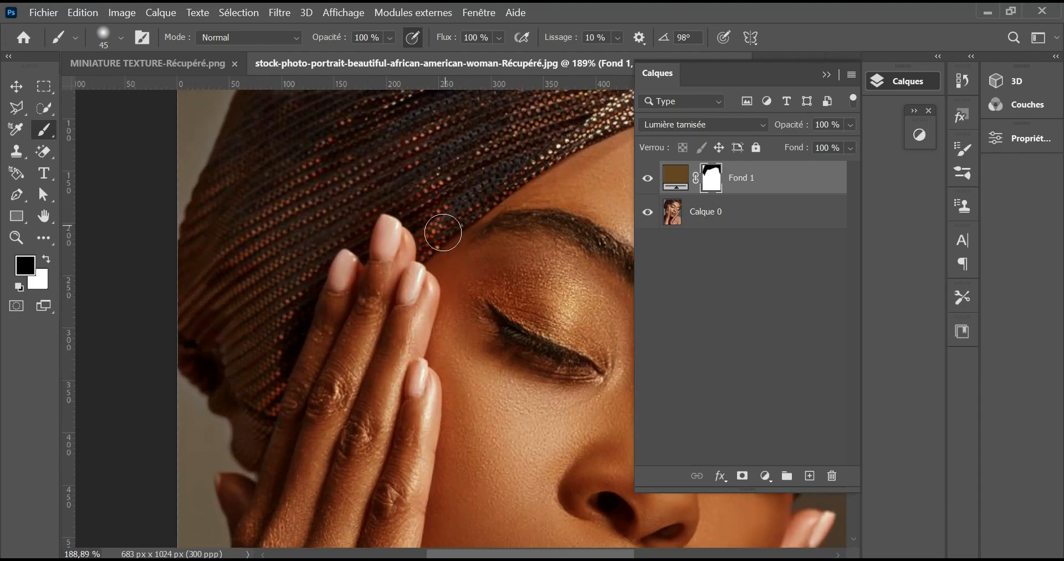
pyautogui.click(831, 73)
pyautogui.moveTo(604, 553); pyautogui.dragTo(666, 552)
pyautogui.scroll(3, 701, 425)
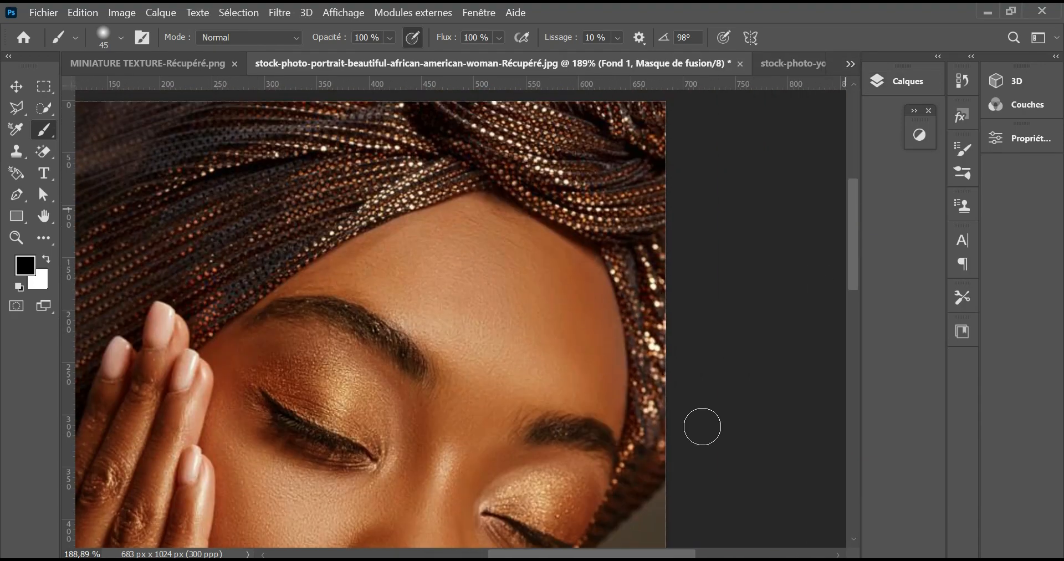
pyautogui.scroll(-4, 468, 189)
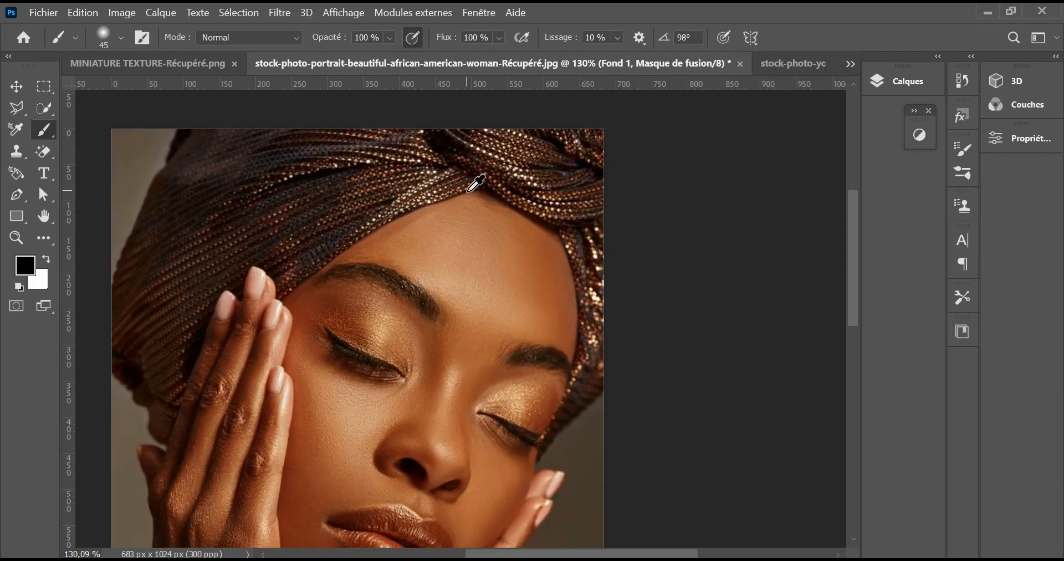
pyautogui.moveTo(474, 414); pyautogui.dragTo(504, 361)
pyautogui.scroll(-1, 503, 360)
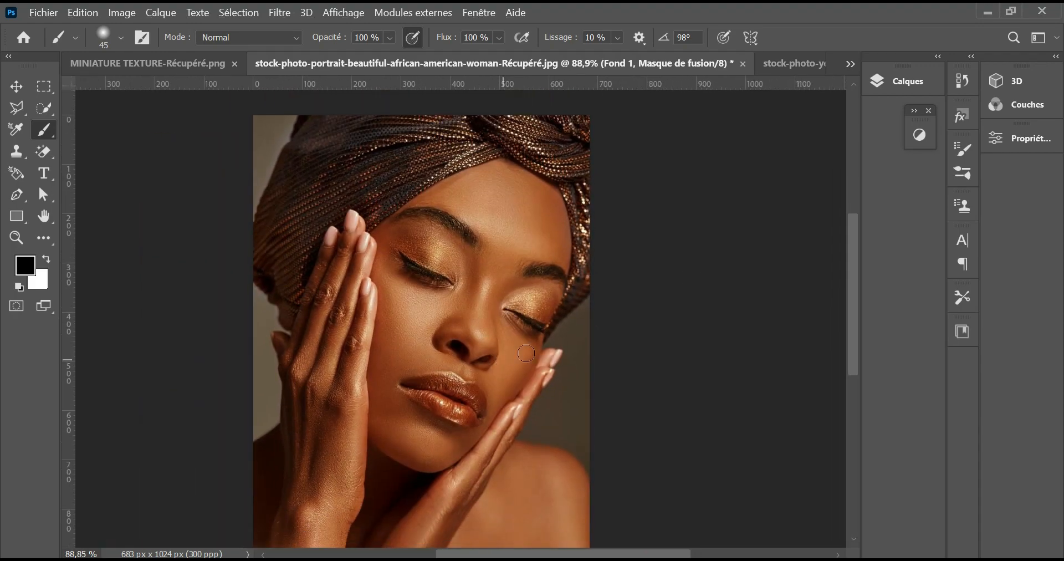
pyautogui.click(908, 81)
pyautogui.click(649, 179)
pyautogui.click(649, 179)
# Add a Niveaux adjustment layer above the Fond 1 colour fill.
pyautogui.click(765, 476)
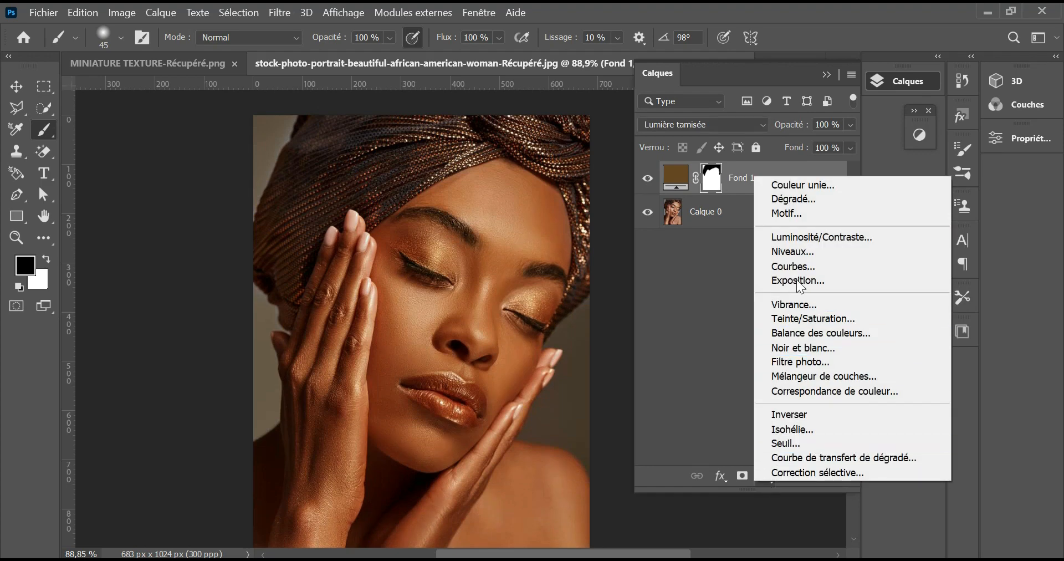
pyautogui.click(799, 251)
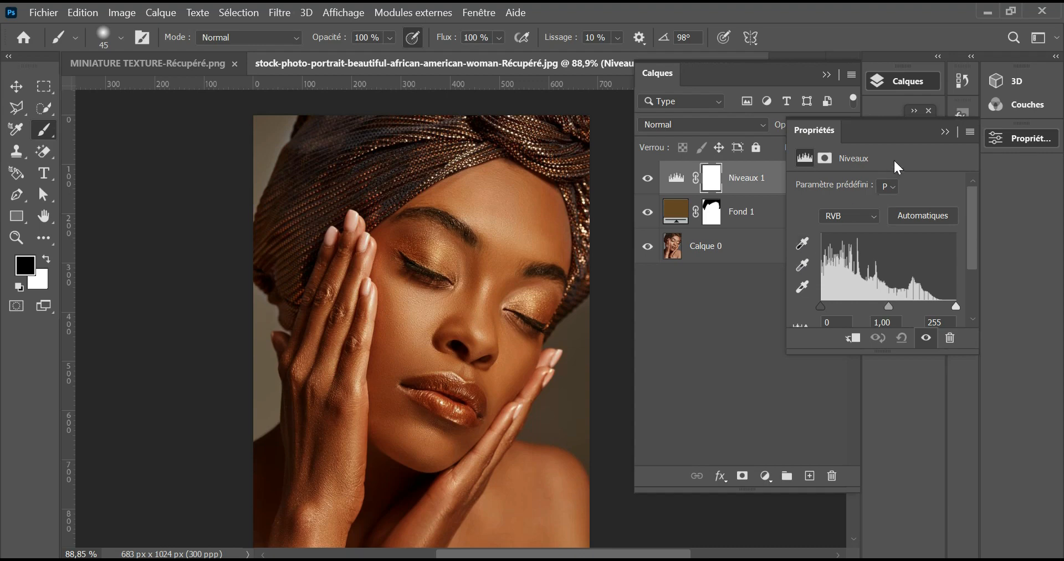
pyautogui.click(945, 132)
pyautogui.press('x')
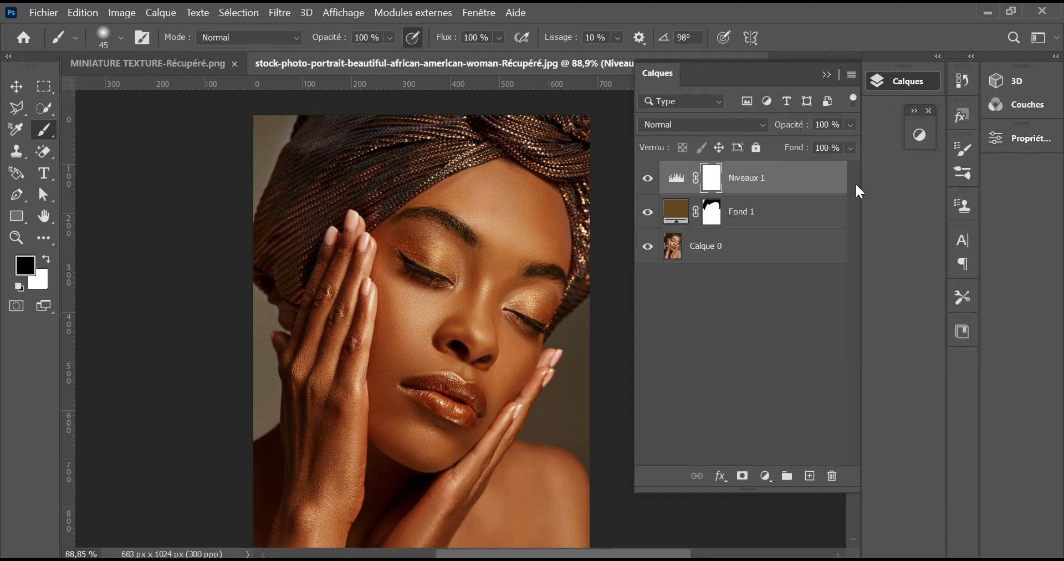
# Group the Niveaux 1 and Fond 1 layers and name the group "tone couleur".
pyautogui.keyDown('shift'); pyautogui.click(760, 219); pyautogui.keyUp('shift')
pyautogui.click(786, 476)
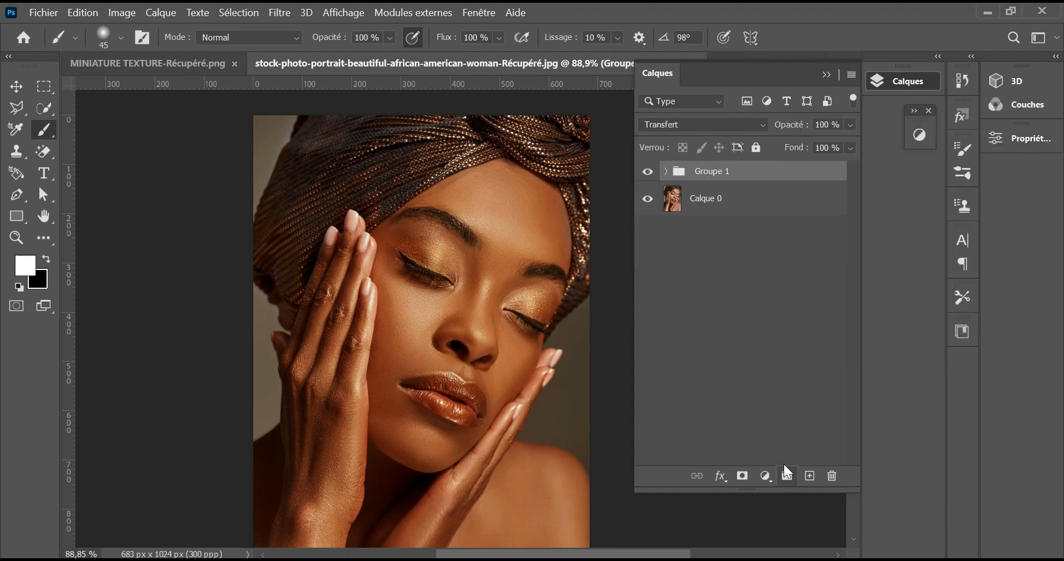
pyautogui.doubleClick(708, 172)
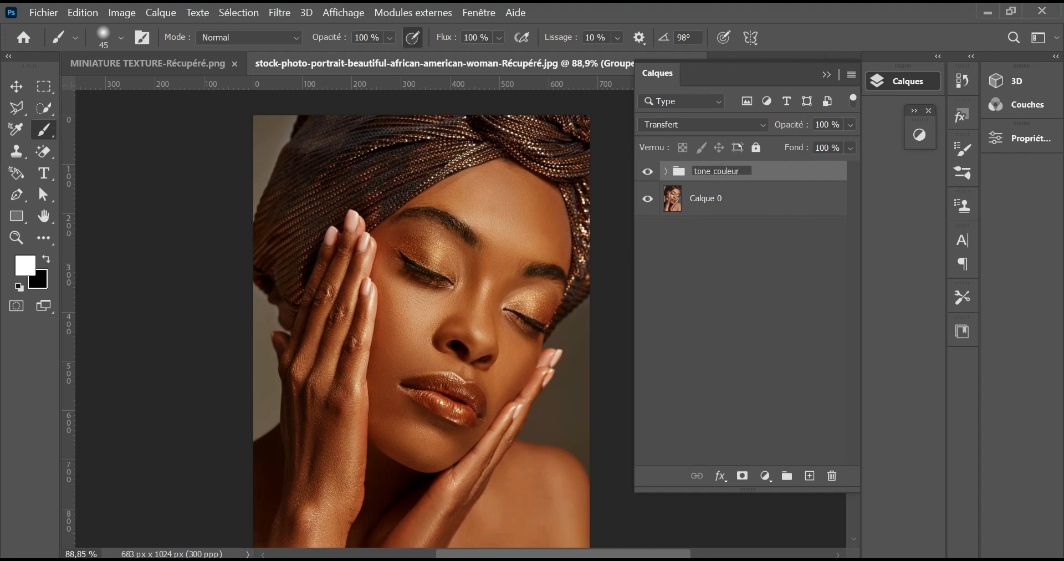
pyautogui.press('Return')
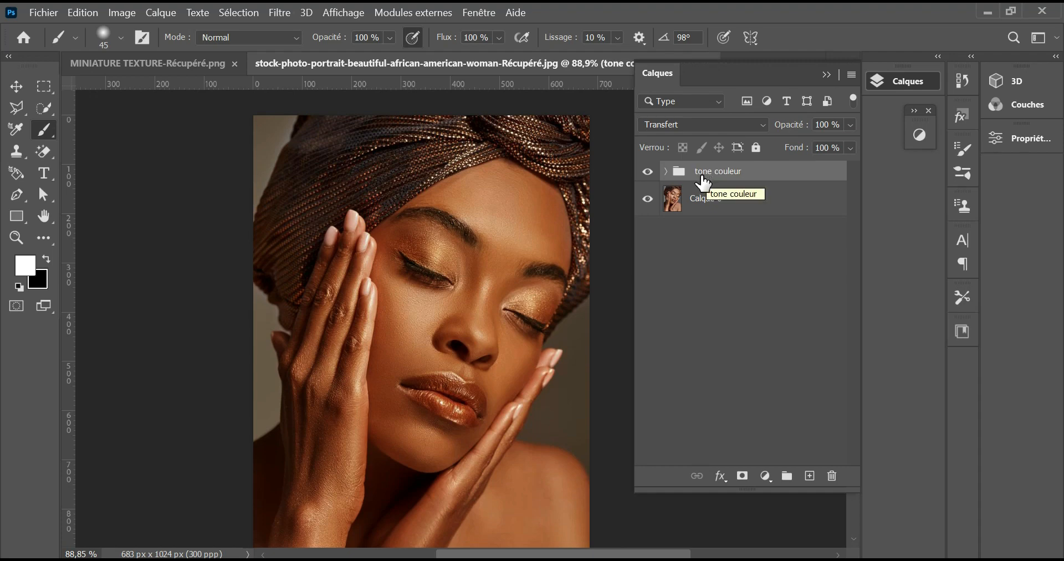
# Lower the white input level of Niveaux 1 slightly to brighten the highlights, and compare the portrait with and without it.
pyautogui.click(666, 171)
pyautogui.doubleClick(689, 201)
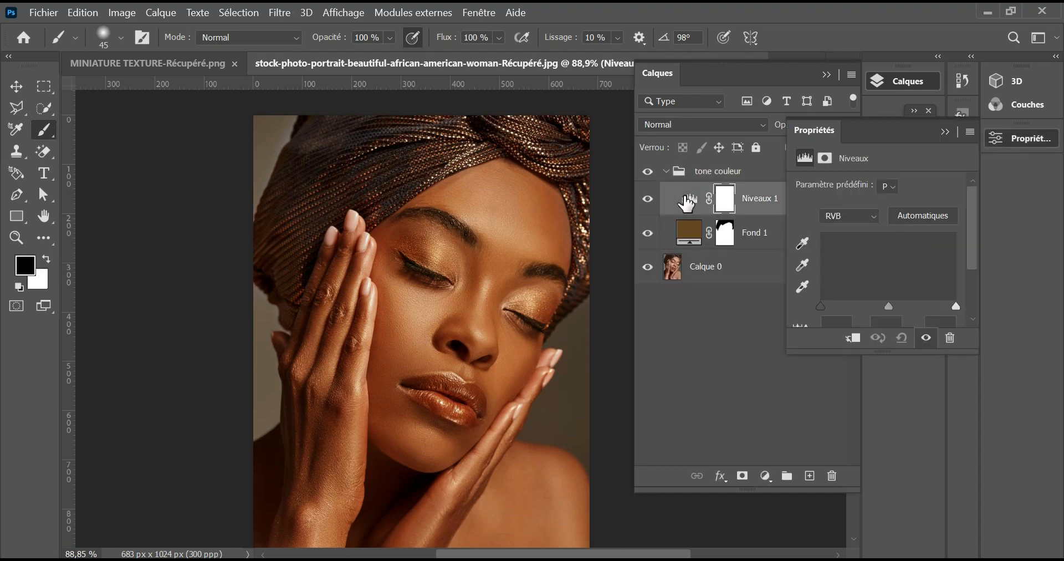
pyautogui.moveTo(953, 307); pyautogui.dragTo(948, 309)
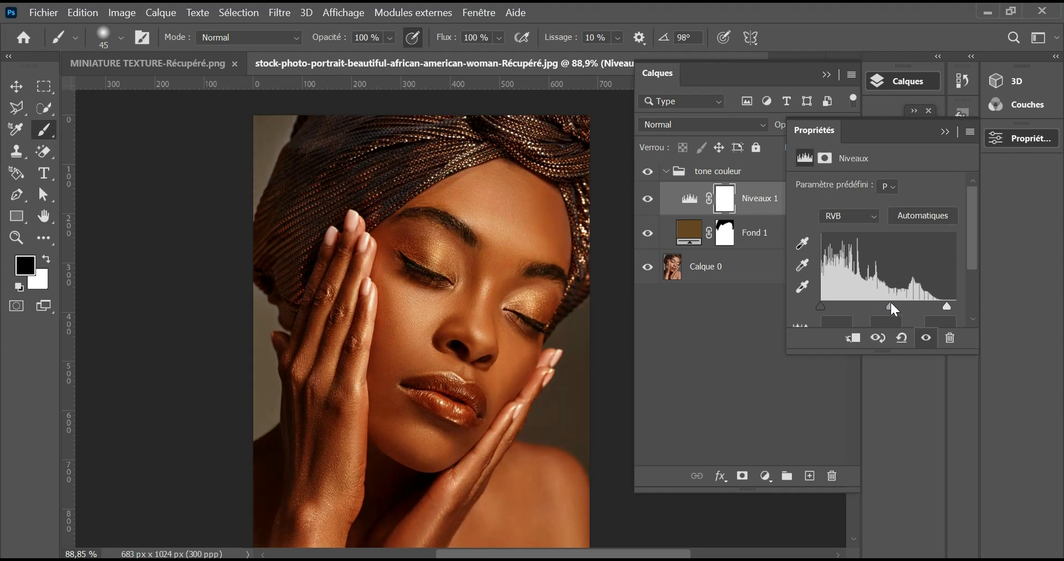
pyautogui.click(649, 201)
pyautogui.click(649, 199)
pyautogui.click(648, 199)
pyautogui.click(648, 199)
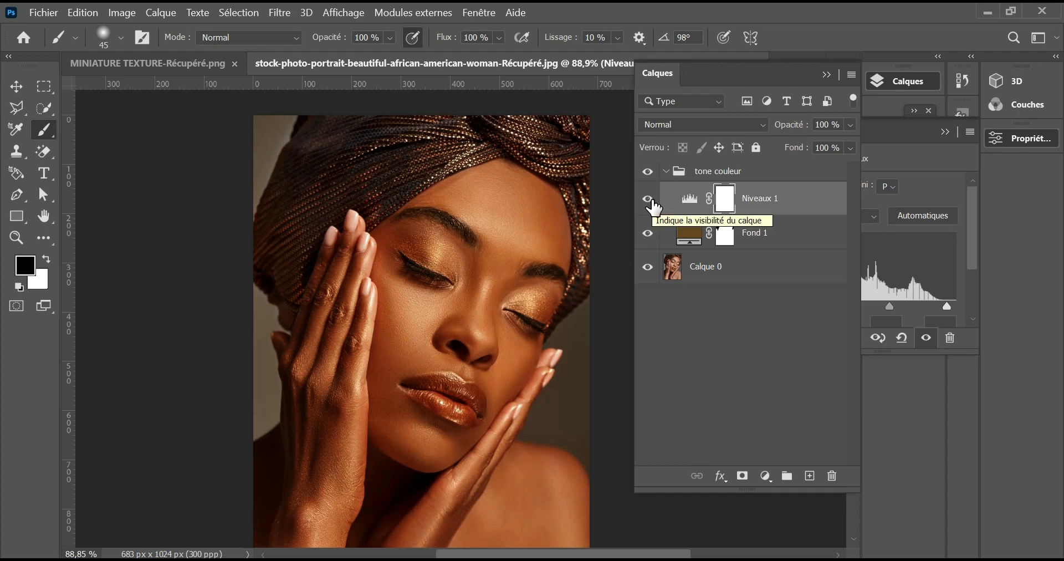
# Add a Courbes adjustment layer above Niveaux 1 and pull the middle of the RVB curve down slightly to darken the image.
pyautogui.click(766, 475)
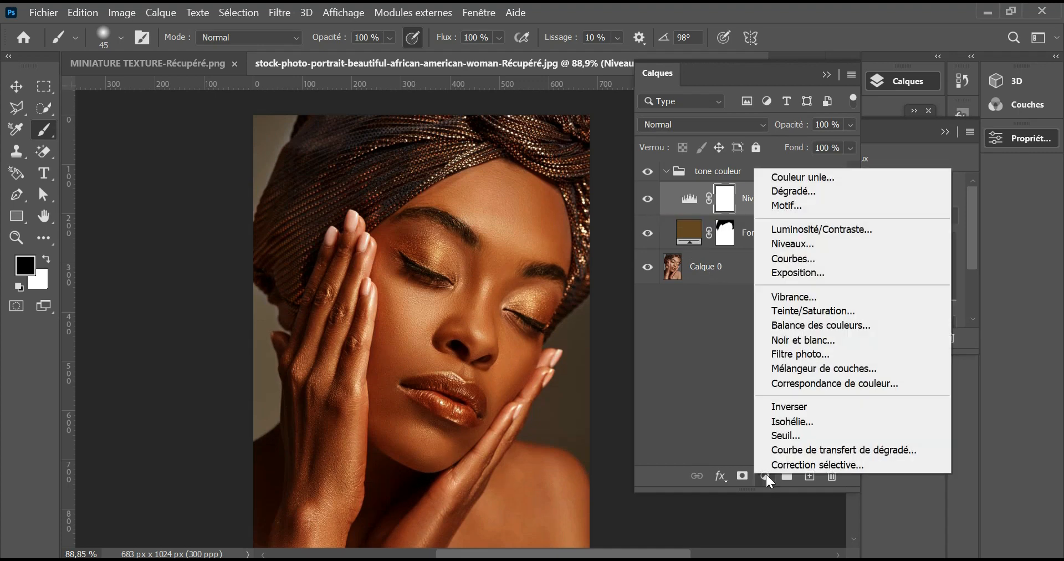
pyautogui.click(810, 260)
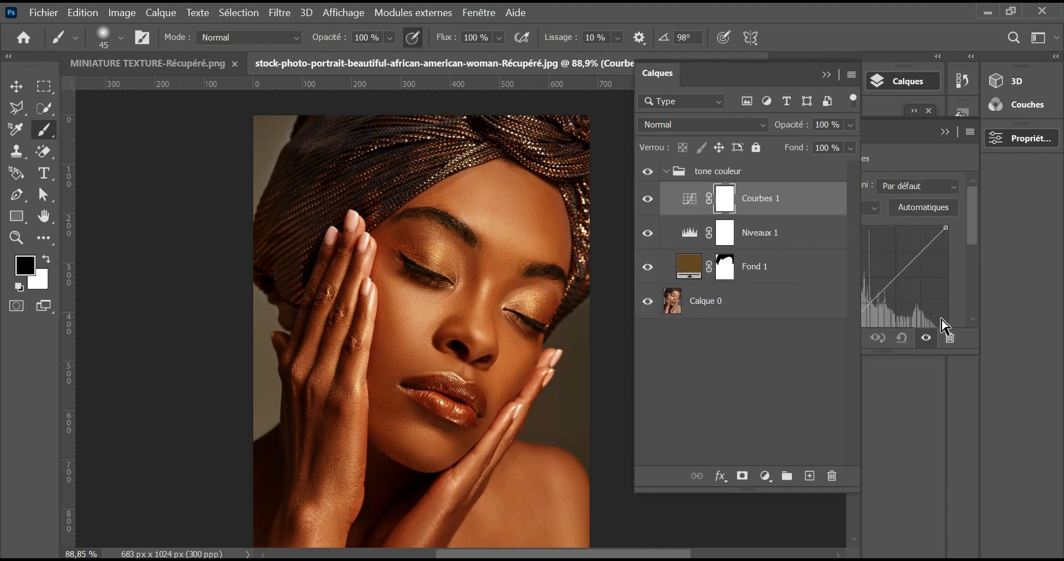
pyautogui.click(974, 232)
pyautogui.moveTo(900, 274); pyautogui.dragTo(902, 281)
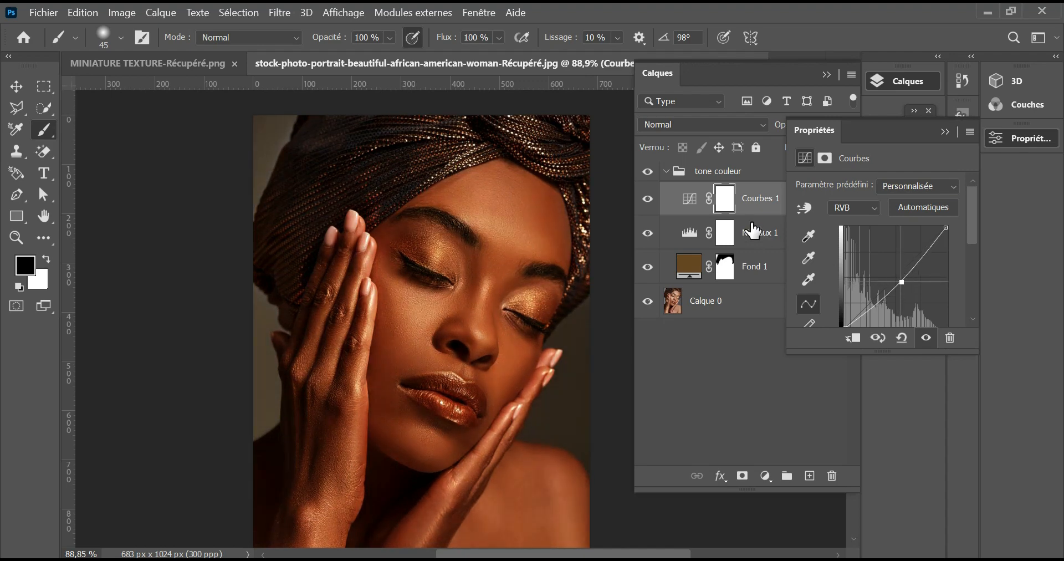
# Invert the Courbes 1 layer mask to black so the darkening is hidden.
pyautogui.click(731, 205)
pyautogui.hotkey('ctrl', 'i')
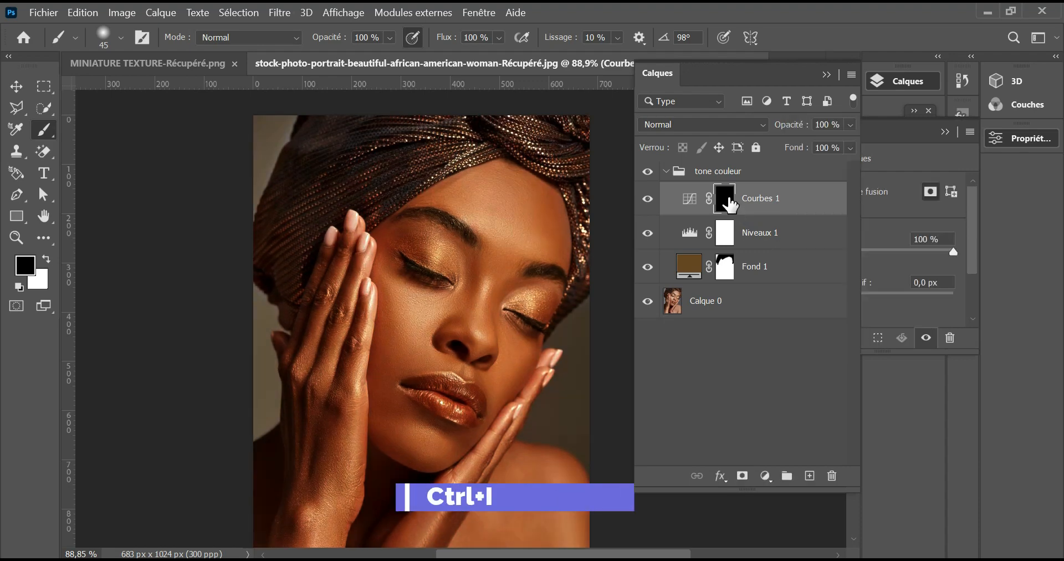
pyautogui.click(724, 207)
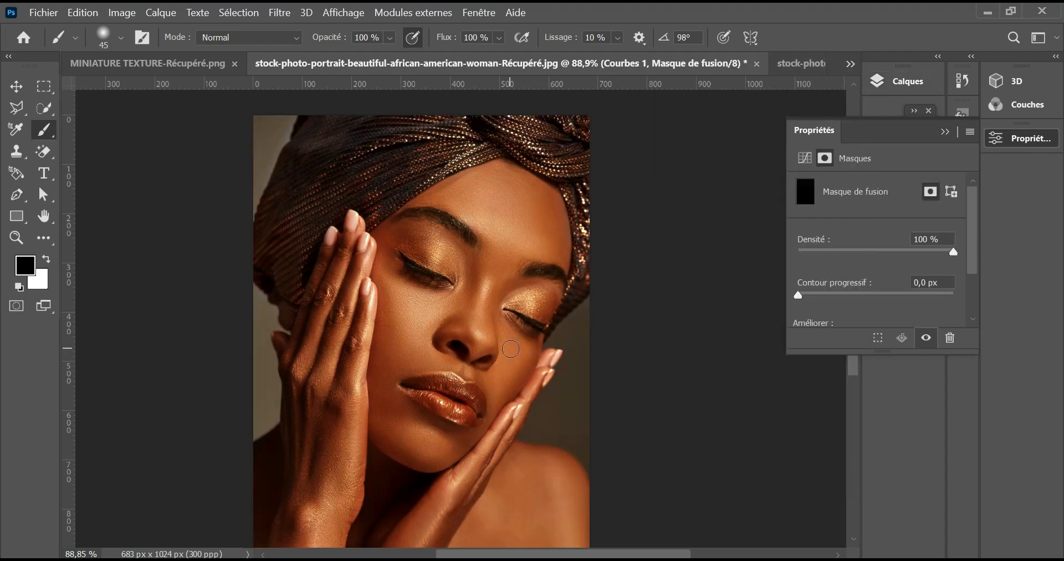
pyautogui.scroll(2, 510, 349)
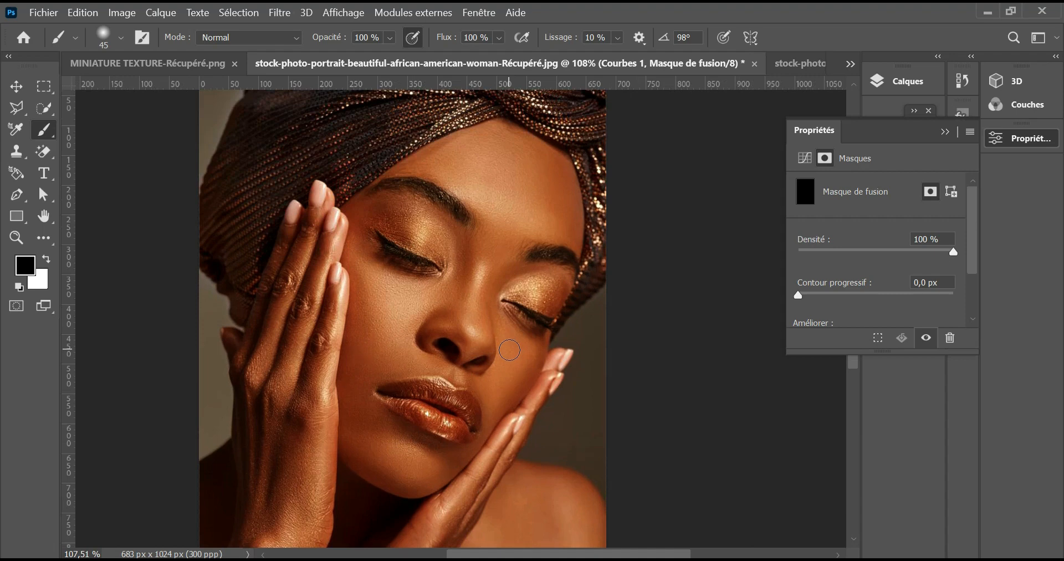
pyautogui.click(873, 84)
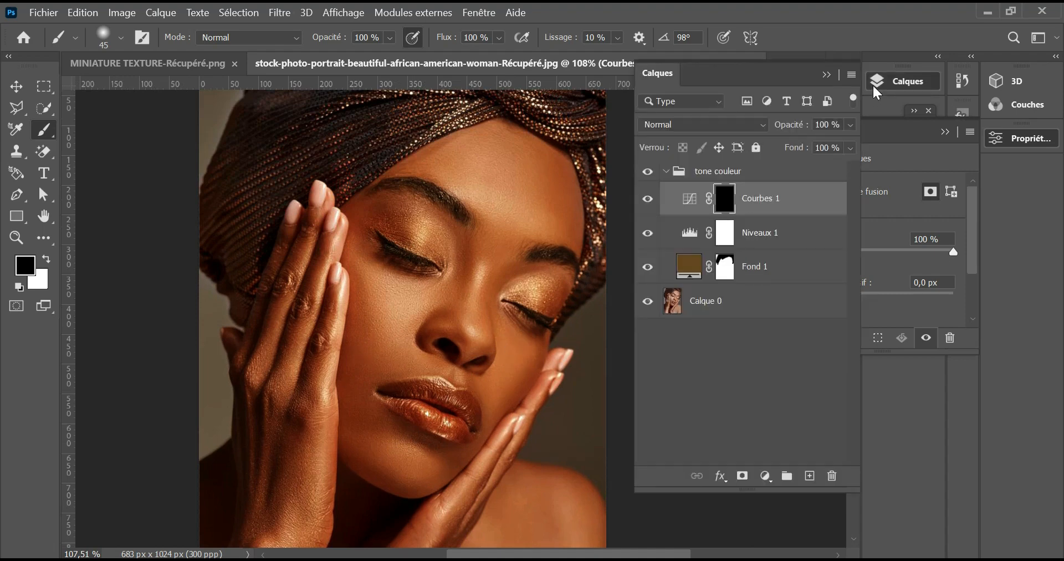
# Paint white on the Courbes 1 mask around the eyes, nose and lips, reducing the brush flow to 66 %.
pyautogui.click(47, 261)
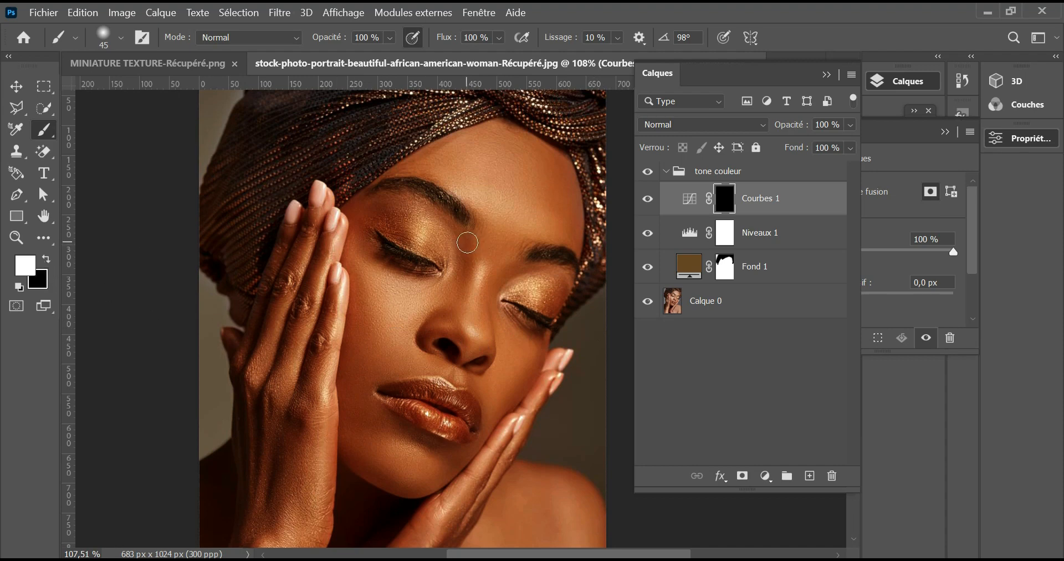
pyautogui.moveTo(461, 296)
pyautogui.mouseDown()
pyautogui.moveTo(463, 250)
pyautogui.moveTo(424, 213)
pyautogui.moveTo(373, 218)
pyautogui.mouseUp()
pyautogui.keyDown('alt'); pyautogui.rightClick(438, 236); pyautogui.keyUp('alt')
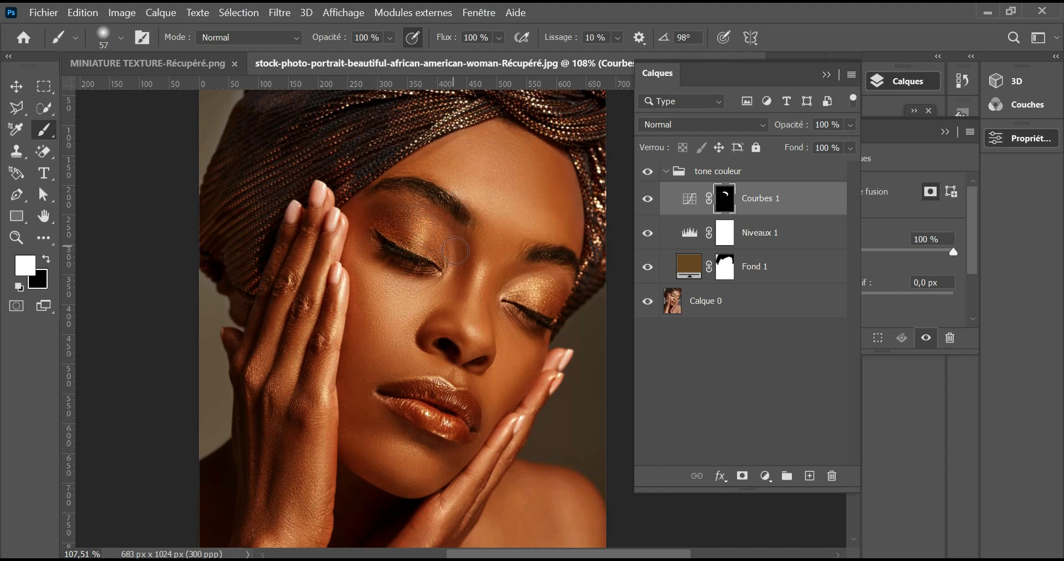
pyautogui.moveTo(445, 41); pyautogui.dragTo(420, 54)
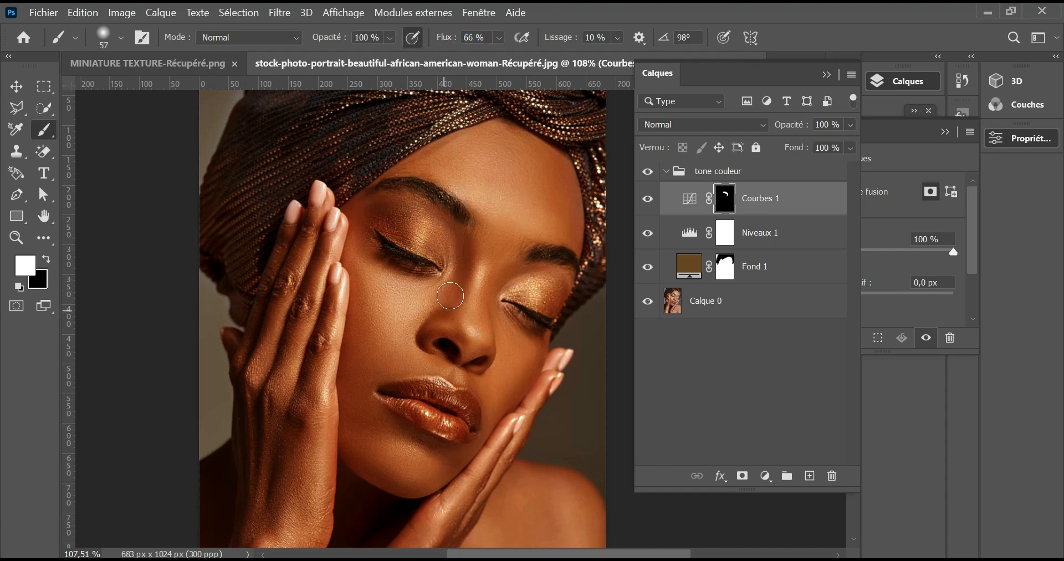
pyautogui.moveTo(372, 222)
pyautogui.mouseDown()
pyautogui.moveTo(377, 257)
pyautogui.moveTo(426, 275)
pyautogui.mouseUp()
pyautogui.moveTo(503, 292)
pyautogui.mouseDown()
pyautogui.moveTo(522, 266)
pyautogui.moveTo(545, 290)
pyautogui.mouseUp()
pyautogui.moveTo(480, 425)
pyautogui.mouseDown()
pyautogui.moveTo(457, 394)
pyautogui.moveTo(390, 406)
pyautogui.moveTo(449, 429)
pyautogui.moveTo(432, 413)
pyautogui.mouseUp()
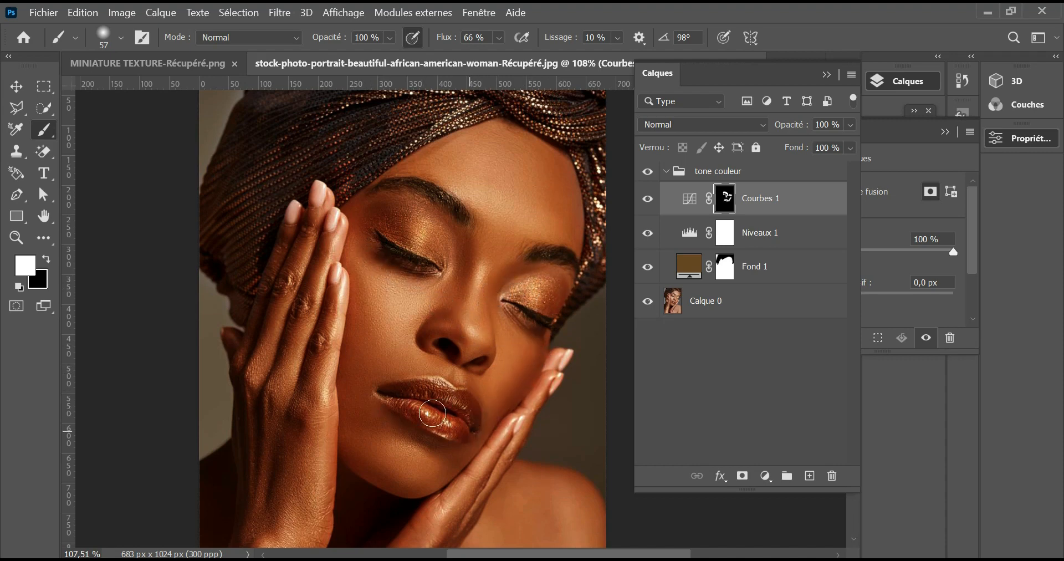
# Extend the white painting on the Courbes 1 mask over the cheek, chin, side of the forehead and hands with a larger brush.
pyautogui.moveTo(370, 401)
pyautogui.mouseDown()
pyautogui.moveTo(391, 401)
pyautogui.moveTo(363, 343)
pyautogui.mouseUp()
pyautogui.moveTo(459, 453); pyautogui.dragTo(442, 455)
pyautogui.moveTo(366, 431)
pyautogui.mouseDown()
pyautogui.moveTo(367, 475)
pyautogui.moveTo(439, 454)
pyautogui.mouseUp()
pyautogui.moveTo(565, 181)
pyautogui.mouseDown()
pyautogui.moveTo(599, 182)
pyautogui.moveTo(566, 234)
pyautogui.mouseUp()
pyautogui.moveTo(512, 317); pyautogui.dragTo(482, 316)
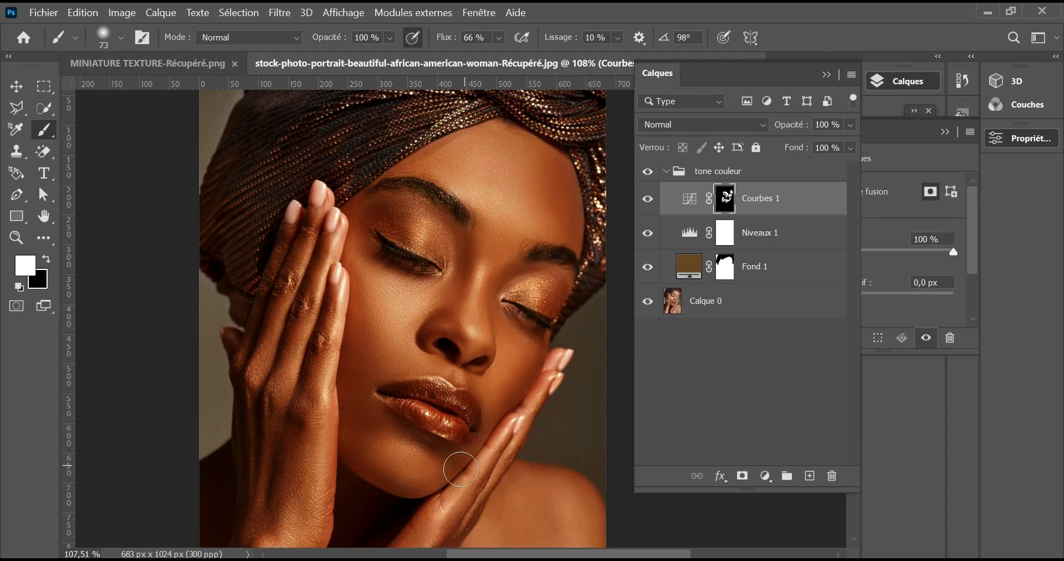
pyautogui.scroll(-5, 474, 364)
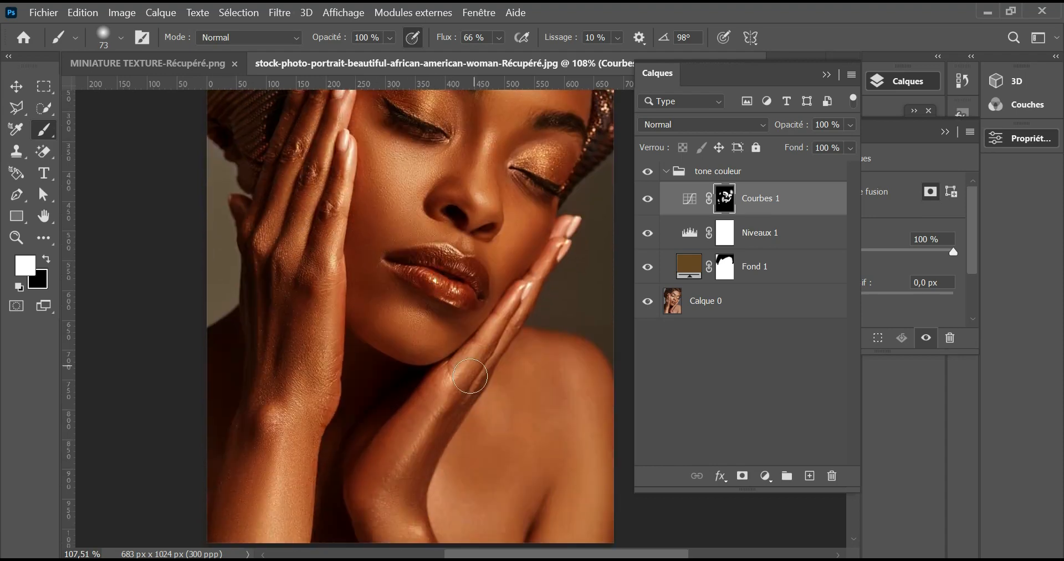
pyautogui.scroll(-4, 415, 487)
pyautogui.moveTo(446, 247); pyautogui.dragTo(443, 466)
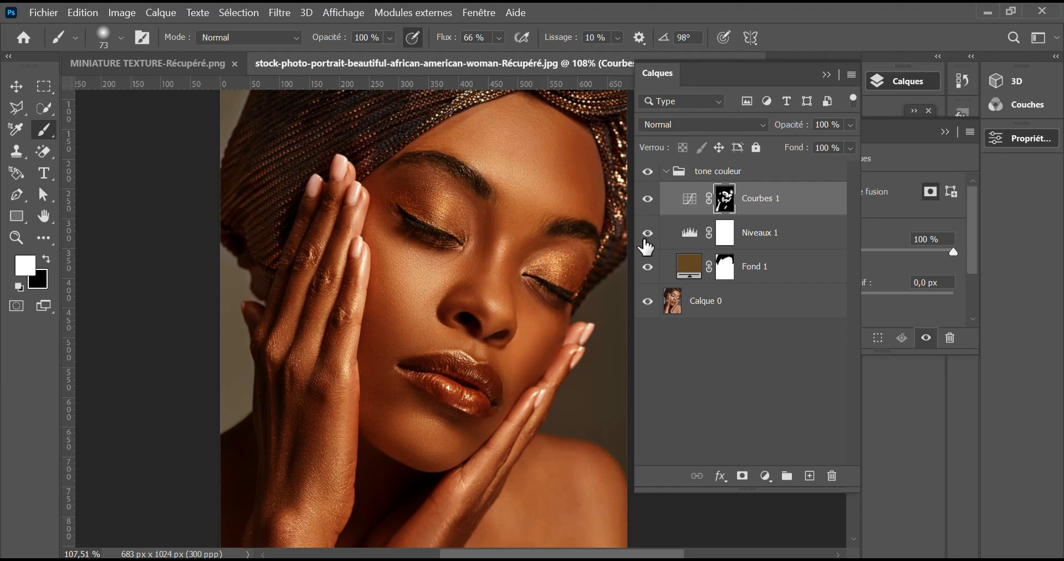
# Compare the portrait with and without the Courbes 1 darkening.
pyautogui.click(647, 198)
pyautogui.click(647, 199)
pyautogui.click(647, 199)
pyautogui.click(647, 199)
# Feather the Courbes 1 mask to soften the painted edges, and check the portrait with and without the layer.
pyautogui.doubleClick(726, 200)
pyautogui.moveTo(820, 294); pyautogui.dragTo(870, 287)
pyautogui.click(941, 132)
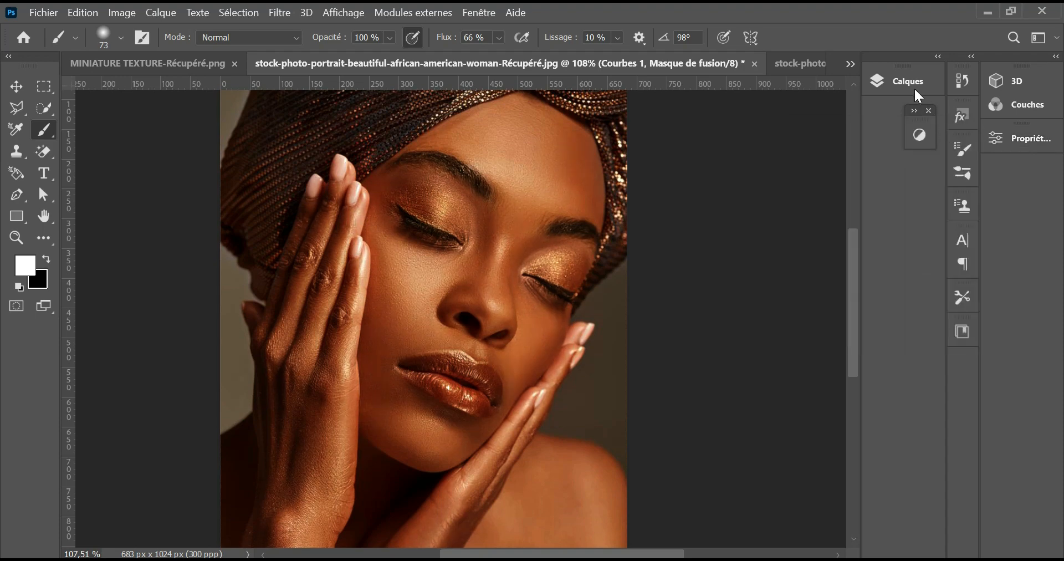
pyautogui.click(906, 81)
pyautogui.click(648, 200)
pyautogui.click(648, 199)
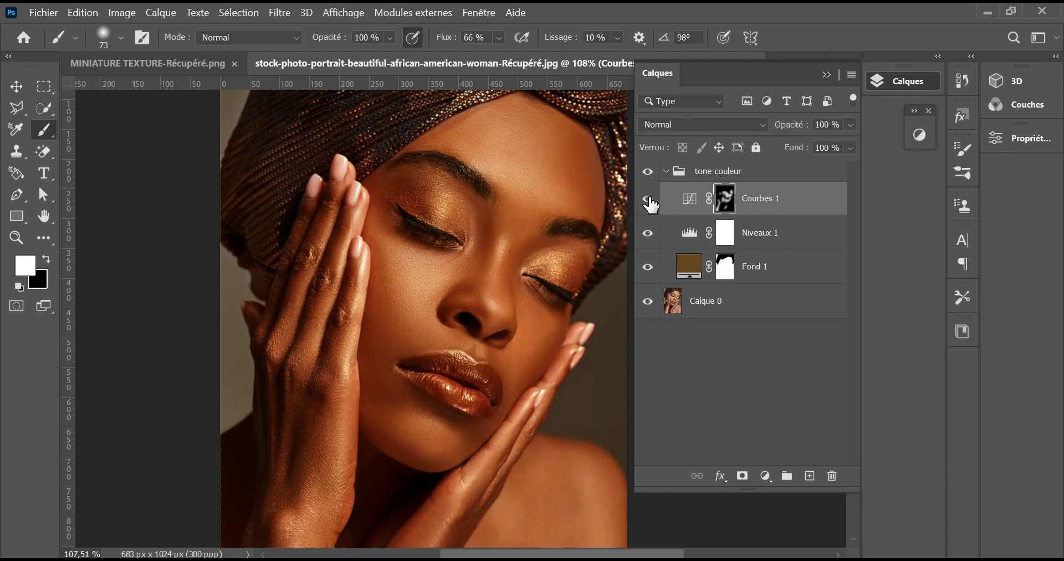
pyautogui.click(648, 200)
pyautogui.click(649, 199)
# Add a Courbes adjustment layer above Courbes 1 with the RVB curve raised to brighten, and invert its mask to black.
pyautogui.scroll(-2, 497, 314)
pyautogui.scroll(2, 496, 322)
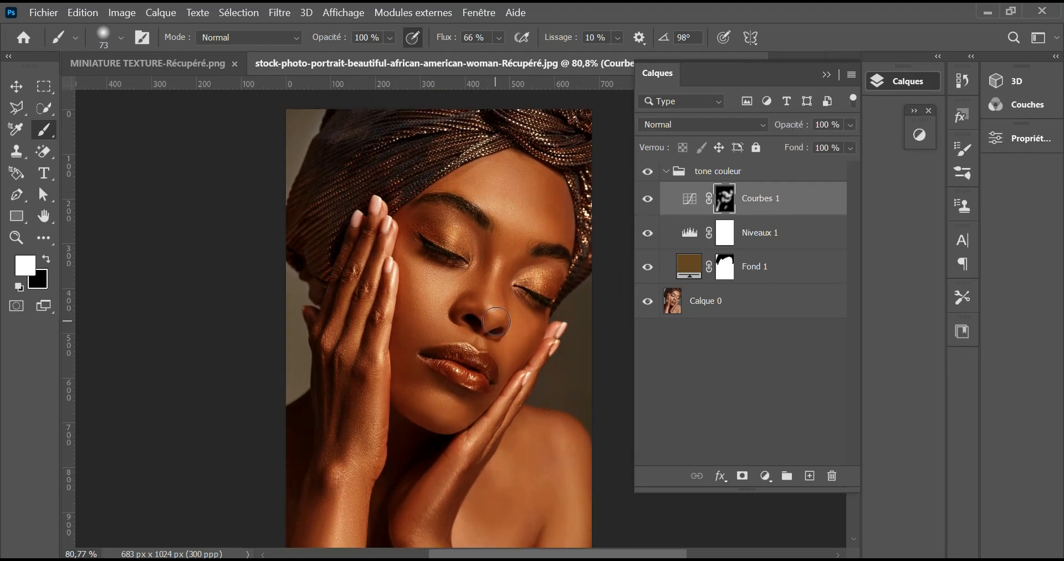
pyautogui.click(769, 472)
pyautogui.click(818, 254)
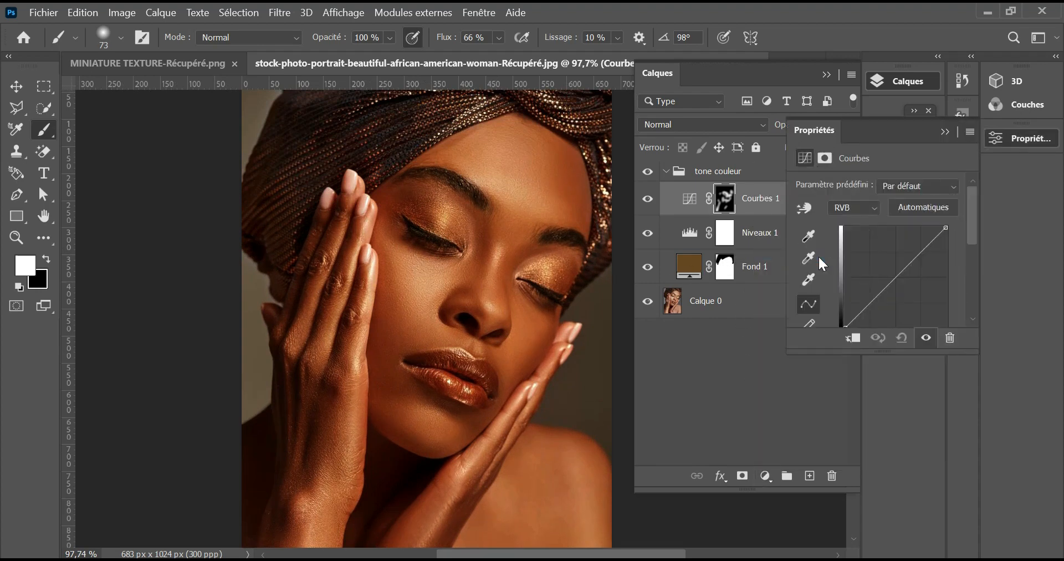
pyautogui.moveTo(881, 289); pyautogui.dragTo(878, 281)
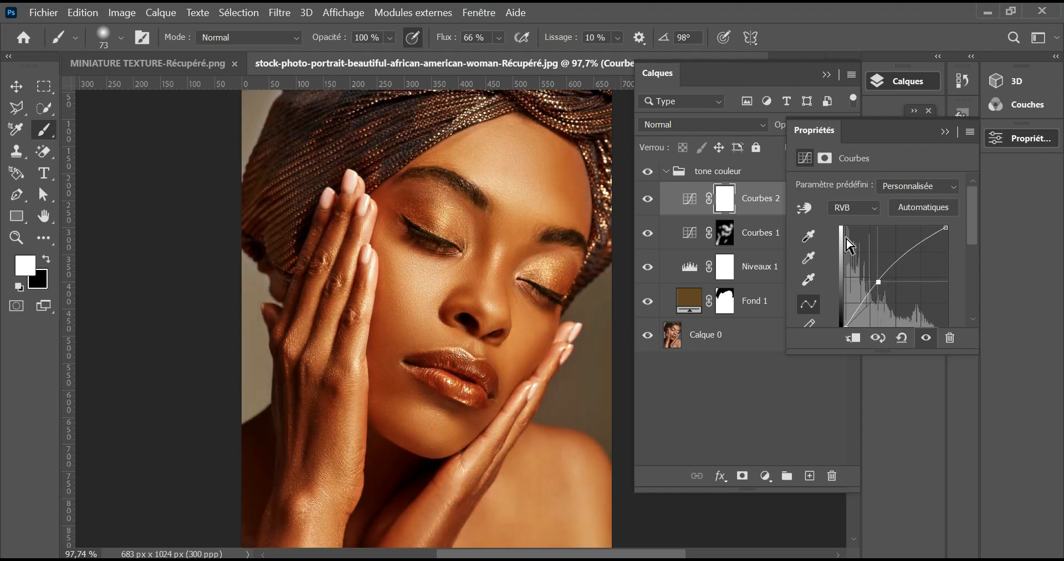
pyautogui.click(722, 208)
pyautogui.hotkey('ctrl', 'i')
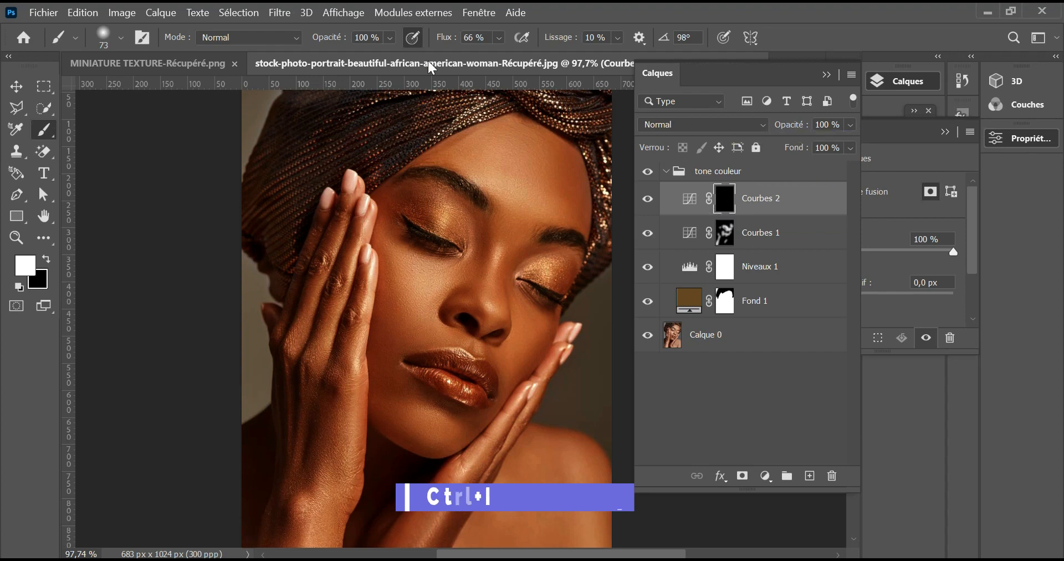
# Set the brush flow to 39 % and paint white on the Courbes 2 mask over the cheek, nose bridge and forehead highlights.
pyautogui.moveTo(440, 40); pyautogui.dragTo(417, 58)
pyautogui.scroll(3, 403, 285)
pyautogui.moveTo(403, 284)
pyautogui.mouseDown()
pyautogui.moveTo(385, 249)
pyautogui.moveTo(387, 267)
pyautogui.moveTo(430, 259)
pyautogui.moveTo(402, 306)
pyautogui.mouseUp()
pyautogui.moveTo(484, 244); pyautogui.dragTo(450, 266)
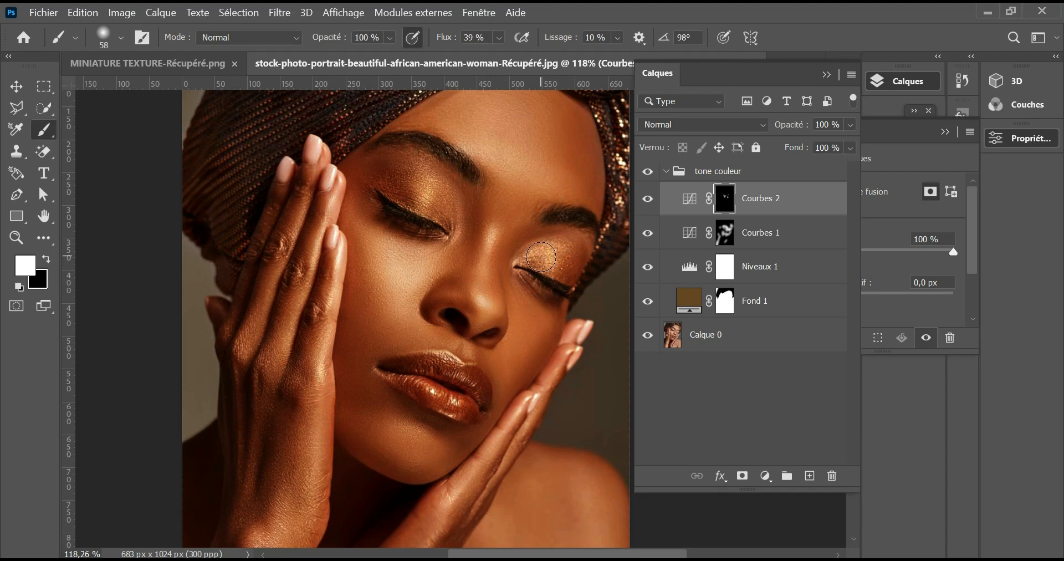
pyautogui.moveTo(508, 170); pyautogui.dragTo(540, 176)
pyautogui.moveTo(542, 167); pyautogui.dragTo(544, 220)
pyautogui.moveTo(523, 220)
pyautogui.mouseDown()
pyautogui.moveTo(500, 208)
pyautogui.moveTo(546, 226)
pyautogui.mouseUp()
# Brighten the chin, nose, lip area and the cheek beside the nose by painting white on the Courbes 2 mask.
pyautogui.scroll(-3, 520, 228)
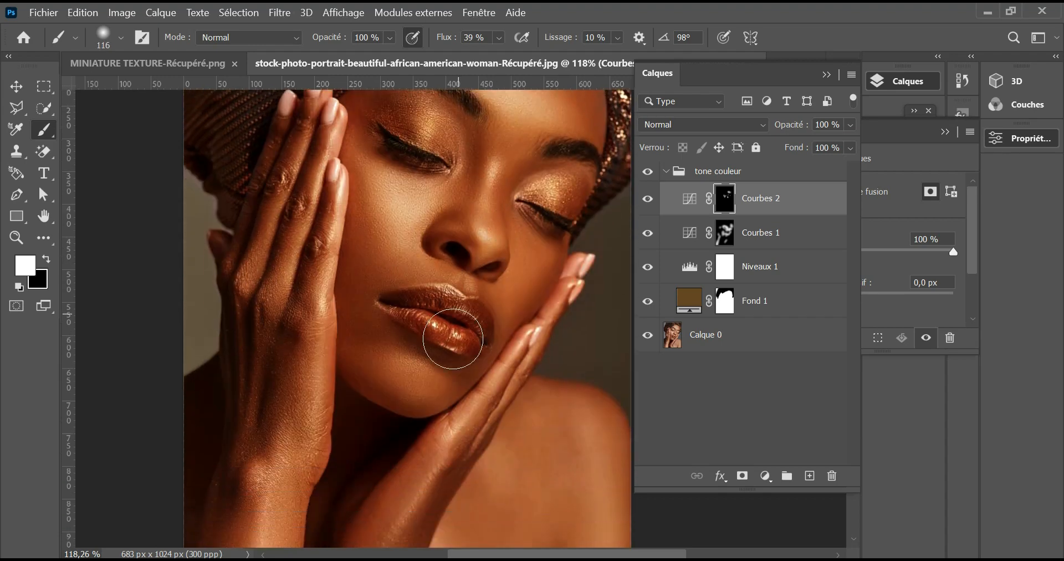
pyautogui.moveTo(426, 388); pyautogui.dragTo(416, 388)
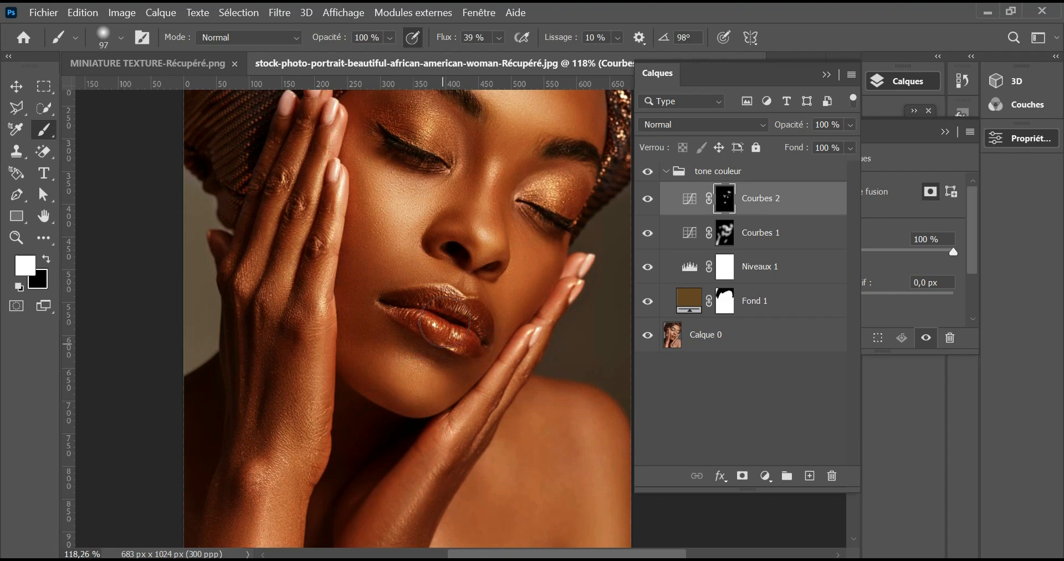
pyautogui.moveTo(451, 256); pyautogui.dragTo(453, 269)
pyautogui.moveTo(481, 320); pyautogui.dragTo(457, 331)
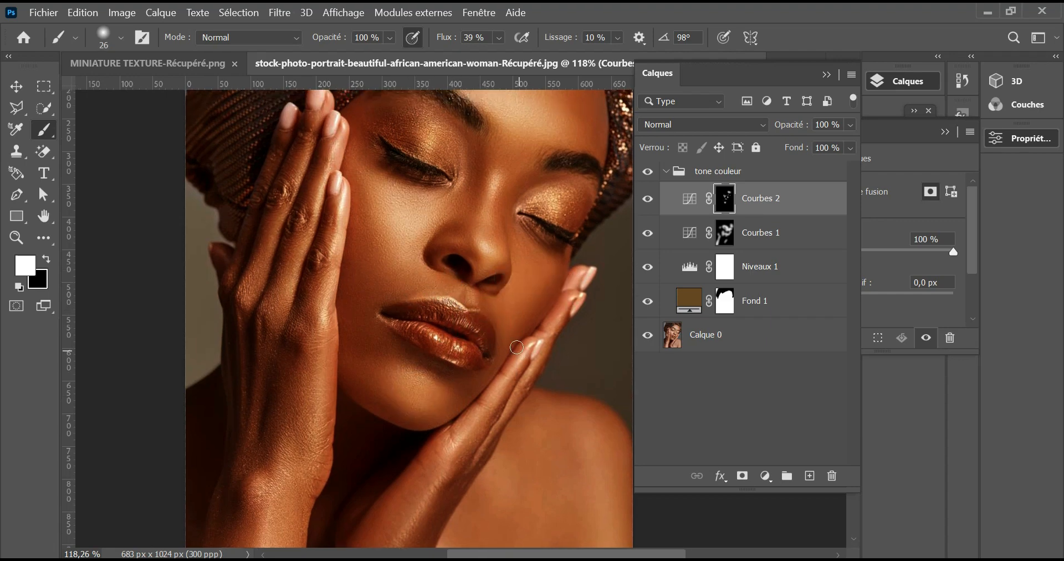
pyautogui.moveTo(510, 268); pyautogui.dragTo(507, 377)
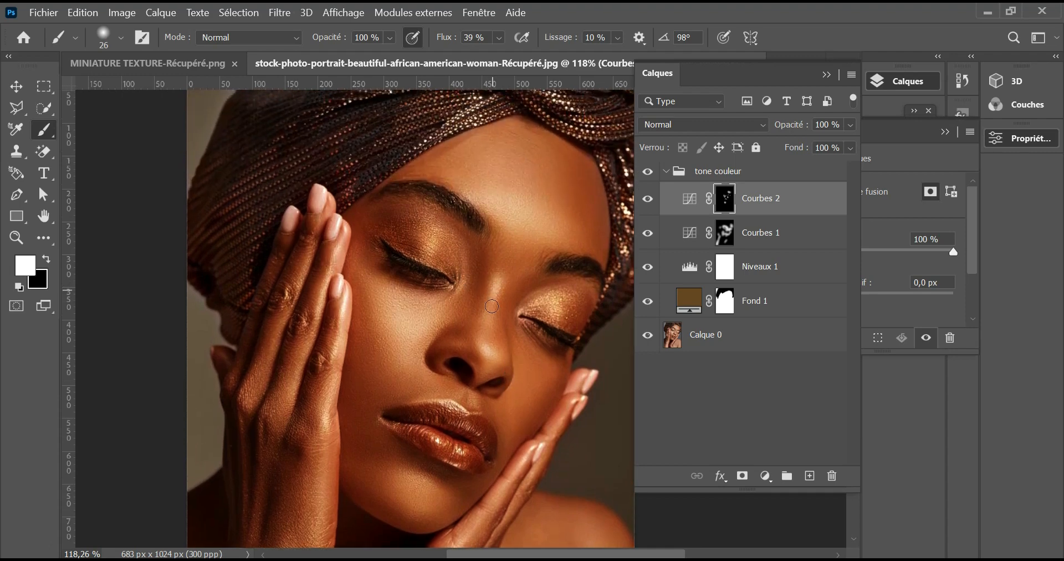
pyautogui.moveTo(504, 355); pyautogui.dragTo(494, 269)
pyautogui.keyDown('alt'); pyautogui.rightClick(505, 321); pyautogui.keyUp('alt')
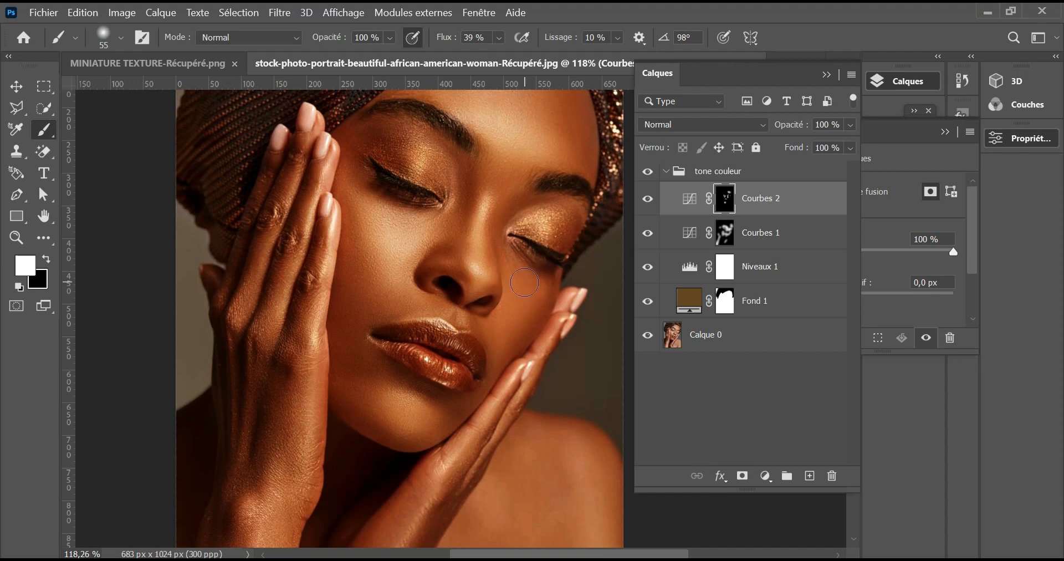
pyautogui.moveTo(517, 300); pyautogui.dragTo(488, 337)
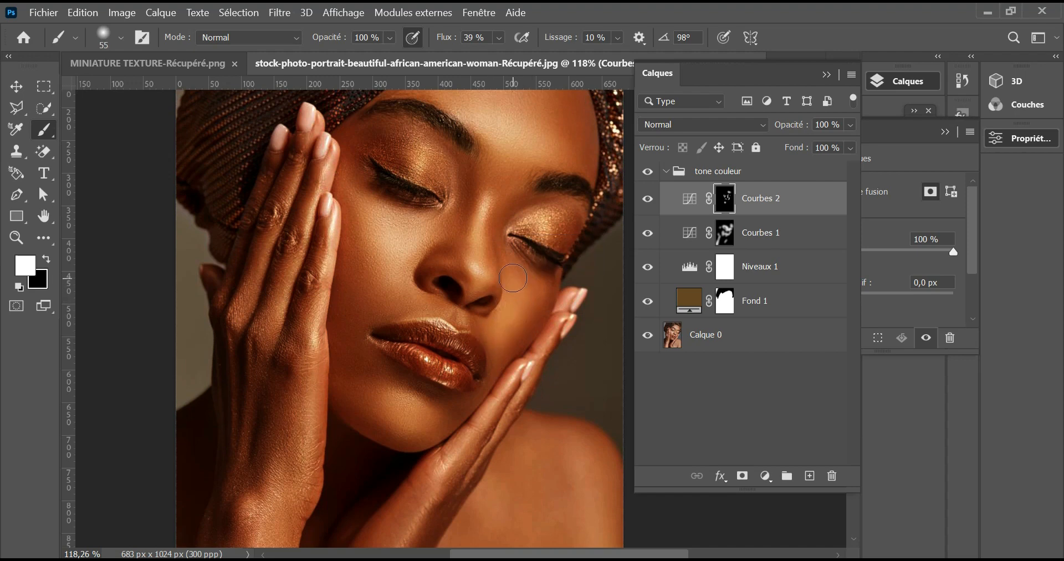
# Compare the portrait with and without the Courbes 2 highlights.
pyautogui.click(649, 198)
pyautogui.click(649, 198)
pyautogui.click(649, 198)
pyautogui.click(649, 198)
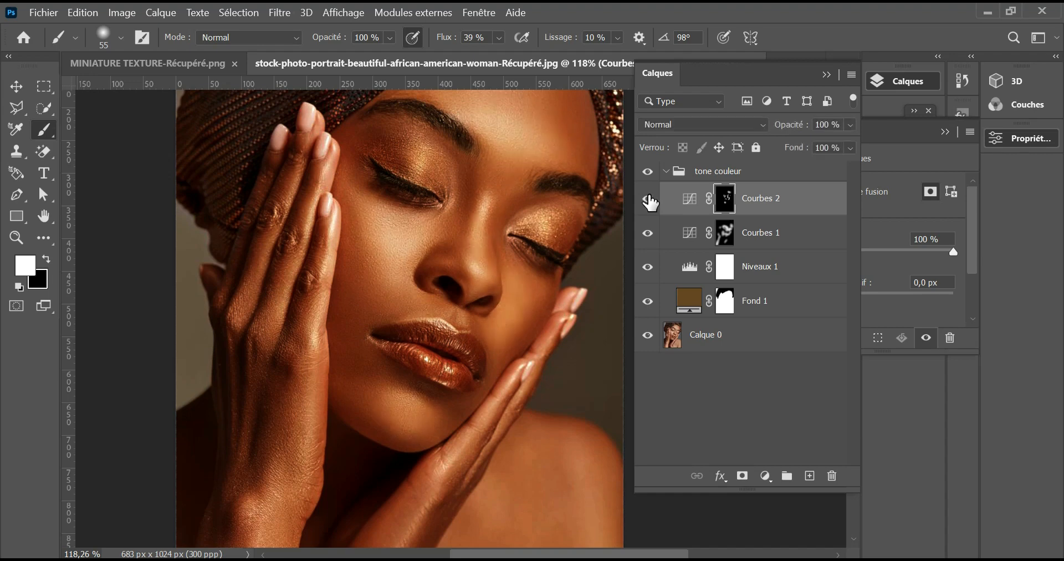
# Feather the Courbes 2 mask by 18,8 px and collapse the tone couleur group.
pyautogui.doubleClick(723, 200)
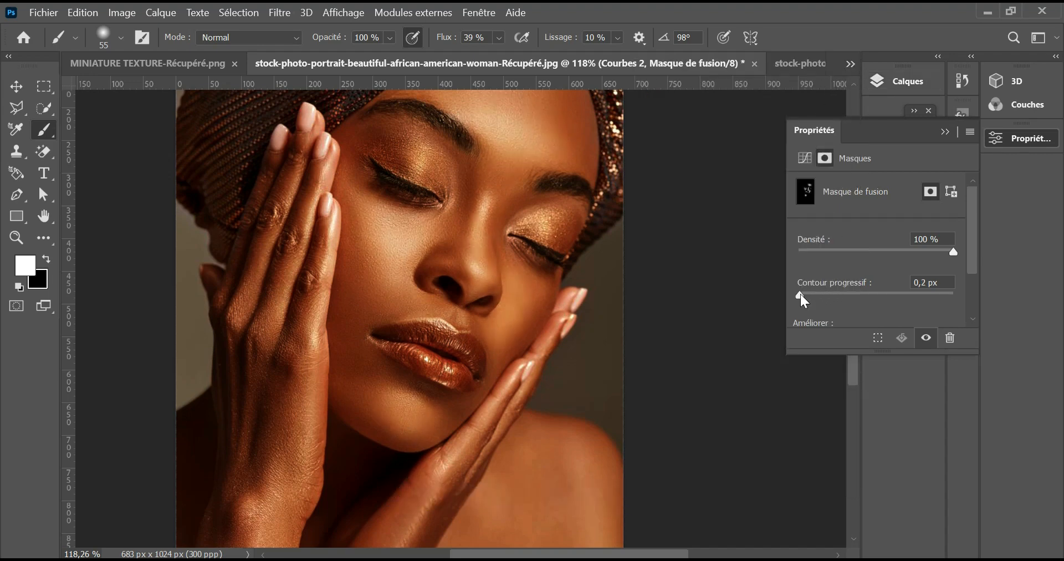
pyautogui.moveTo(842, 290); pyautogui.dragTo(865, 285)
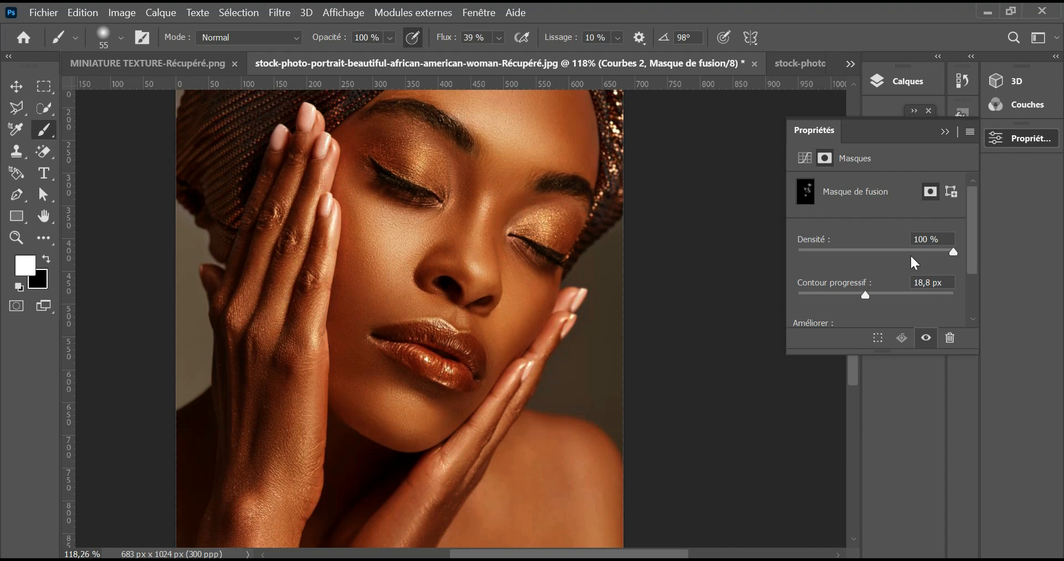
pyautogui.click(945, 133)
pyautogui.click(904, 82)
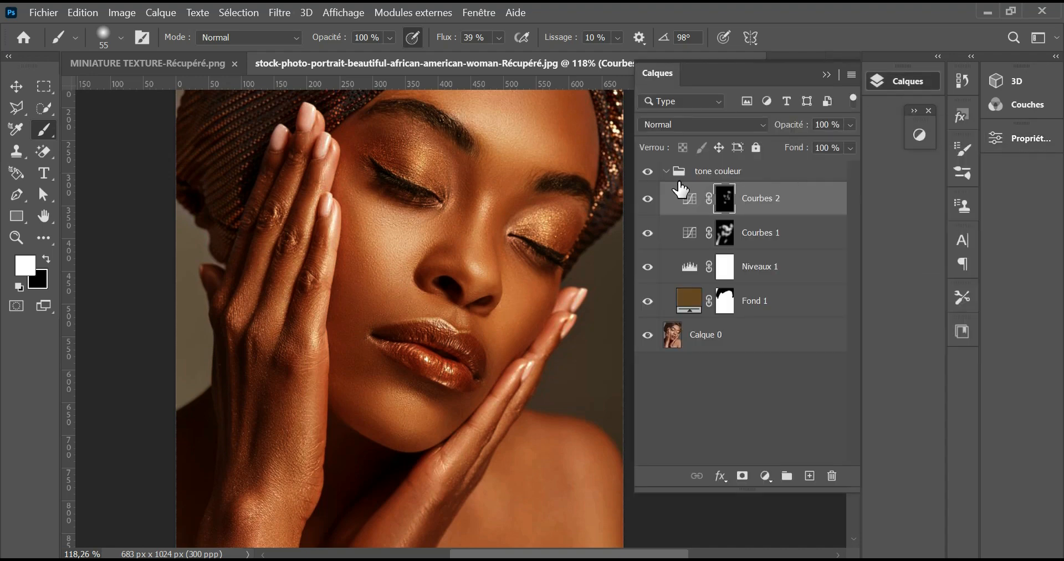
pyautogui.click(666, 172)
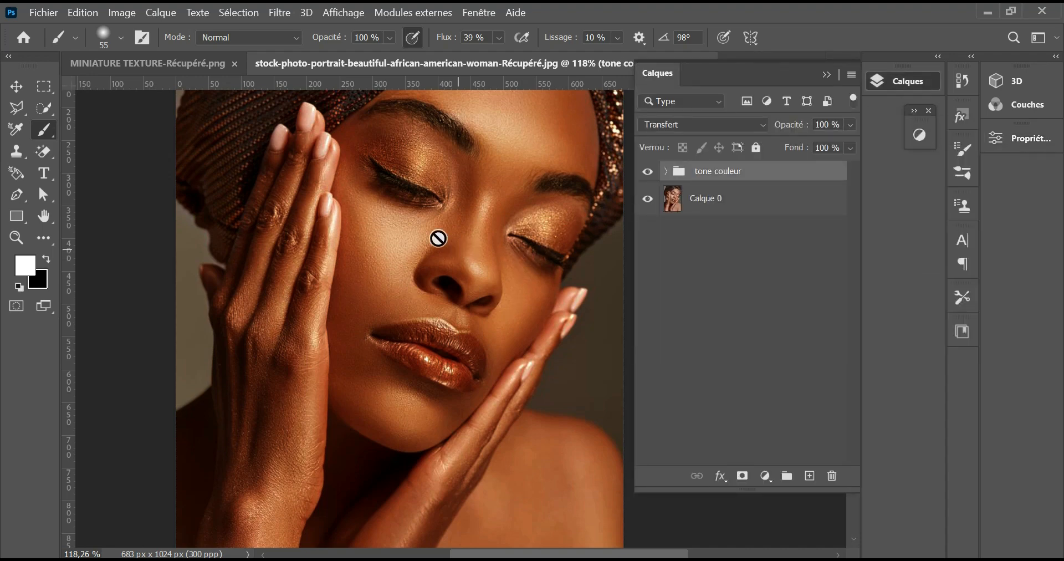
# Examine the retouched skin up close around the eyes, nose and lips.
pyautogui.click(25, 89)
pyautogui.scroll(-3, 507, 273)
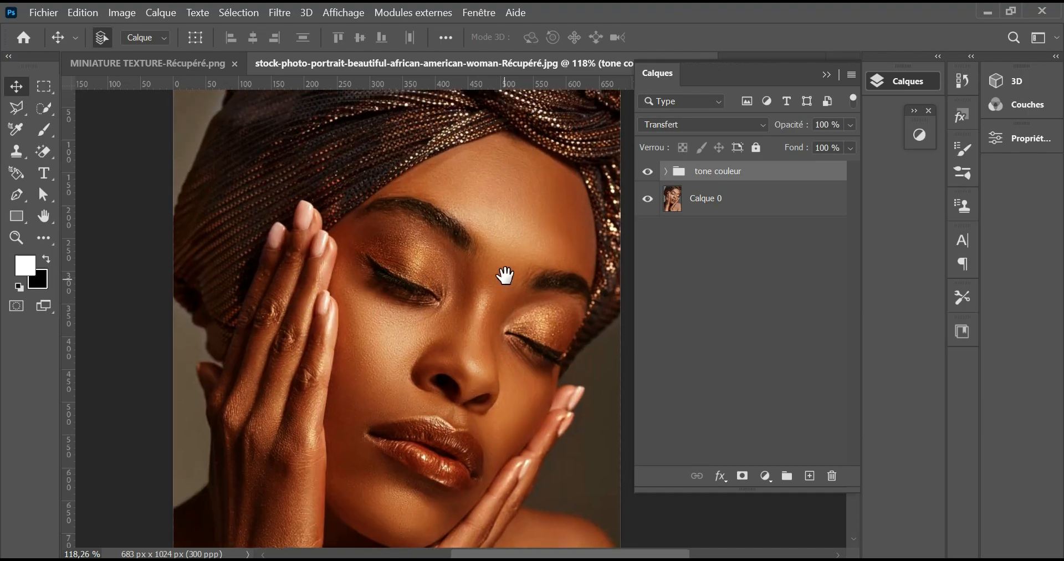
pyautogui.scroll(-1, 571, 318)
pyautogui.scroll(5, 508, 363)
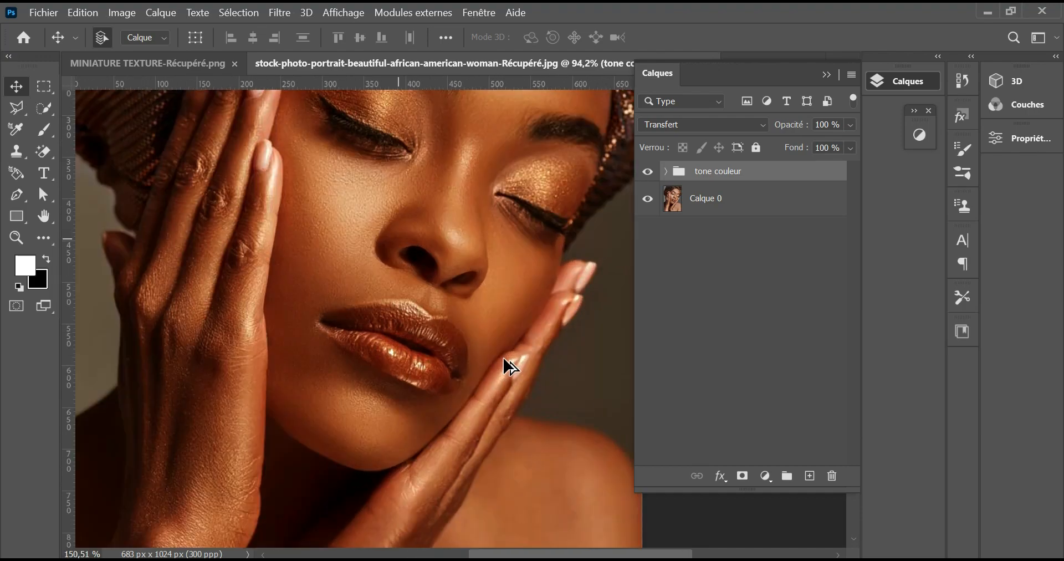
pyautogui.scroll(2, 505, 363)
pyautogui.moveTo(374, 373); pyautogui.dragTo(845, 82)
pyautogui.click(826, 74)
pyautogui.moveTo(705, 209); pyautogui.dragTo(646, 449)
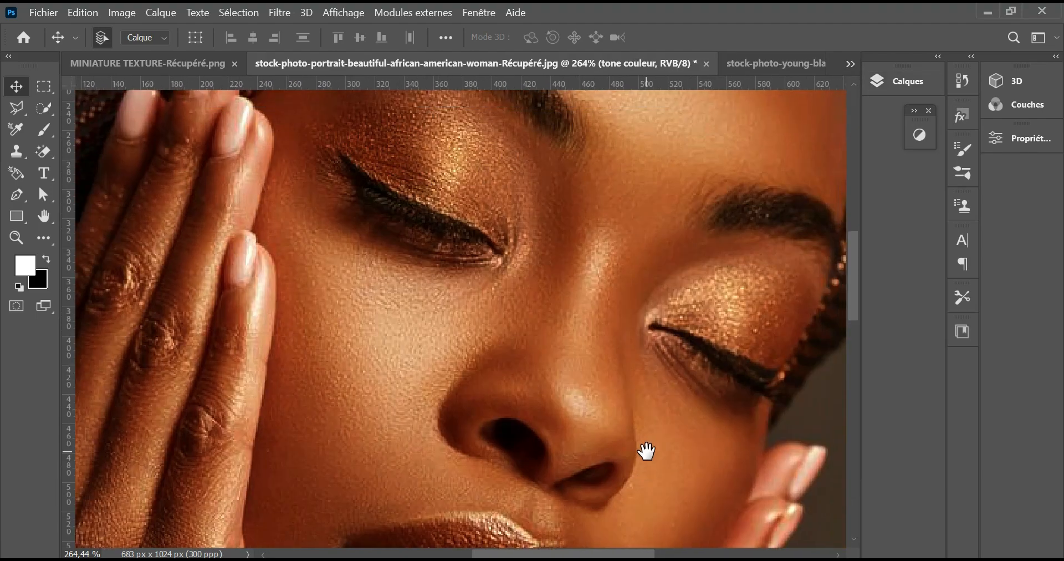
pyautogui.moveTo(704, 187); pyautogui.dragTo(598, 227)
# Compare the close-up of the eyes, nose and lips with and without the tone couleur group.
pyautogui.click(886, 82)
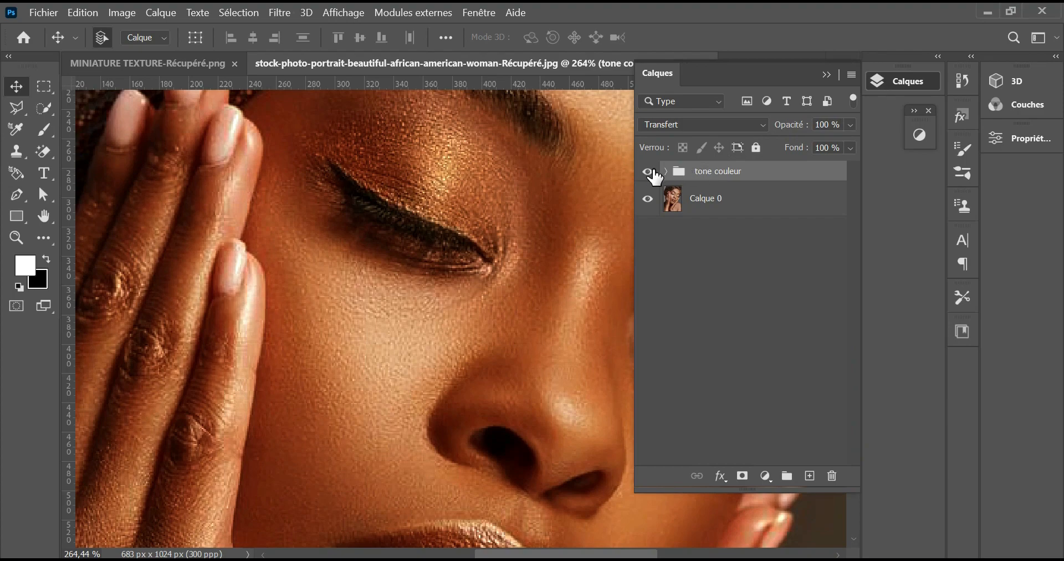
pyautogui.click(649, 172)
pyautogui.click(649, 172)
pyautogui.moveTo(546, 316); pyautogui.dragTo(375, 358)
pyautogui.click(648, 173)
pyautogui.click(649, 172)
pyautogui.click(648, 173)
pyautogui.click(648, 173)
pyautogui.moveTo(506, 387); pyautogui.dragTo(517, 235)
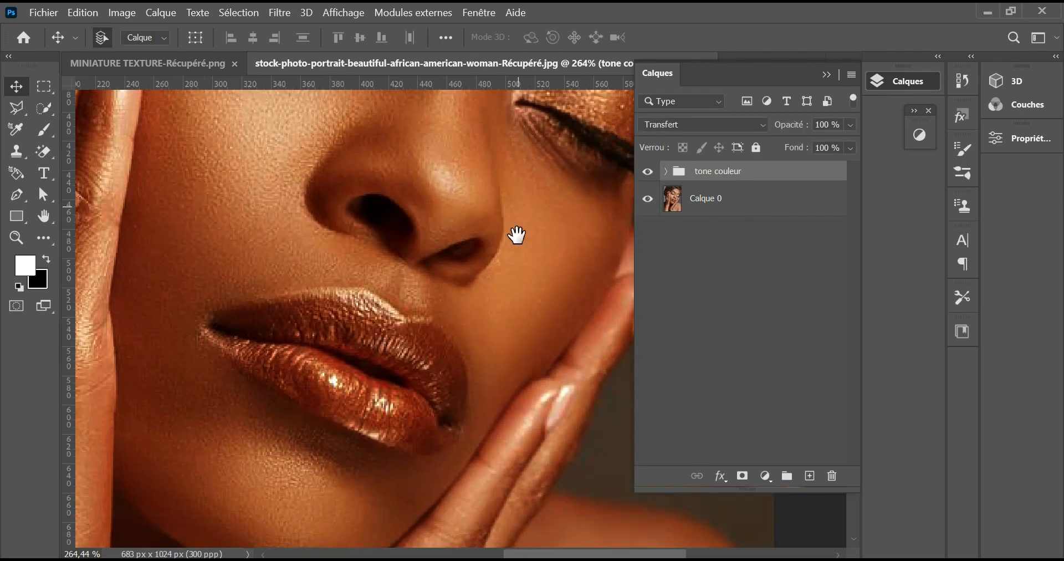
pyautogui.click(649, 173)
pyautogui.click(648, 173)
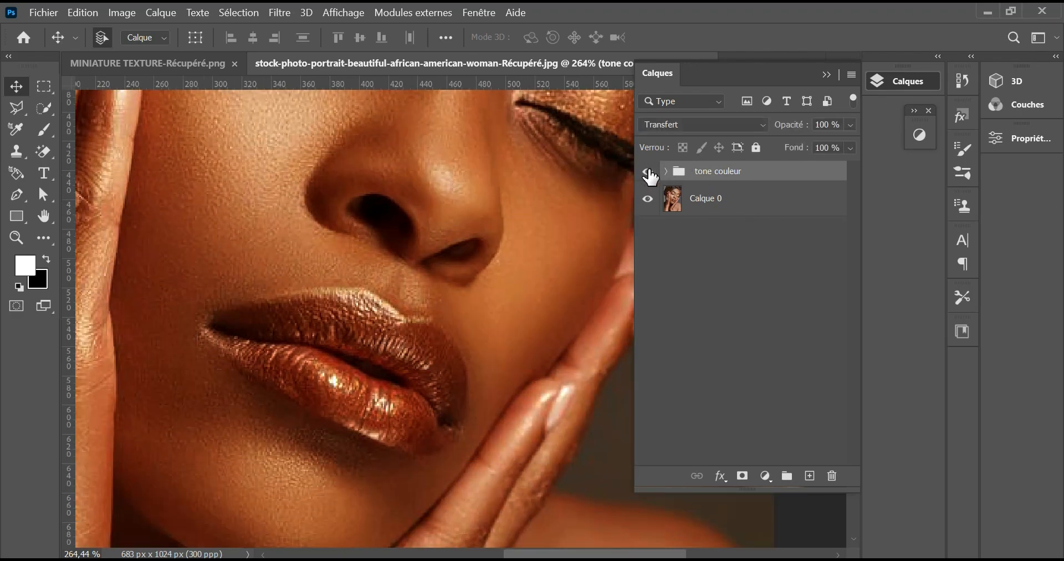